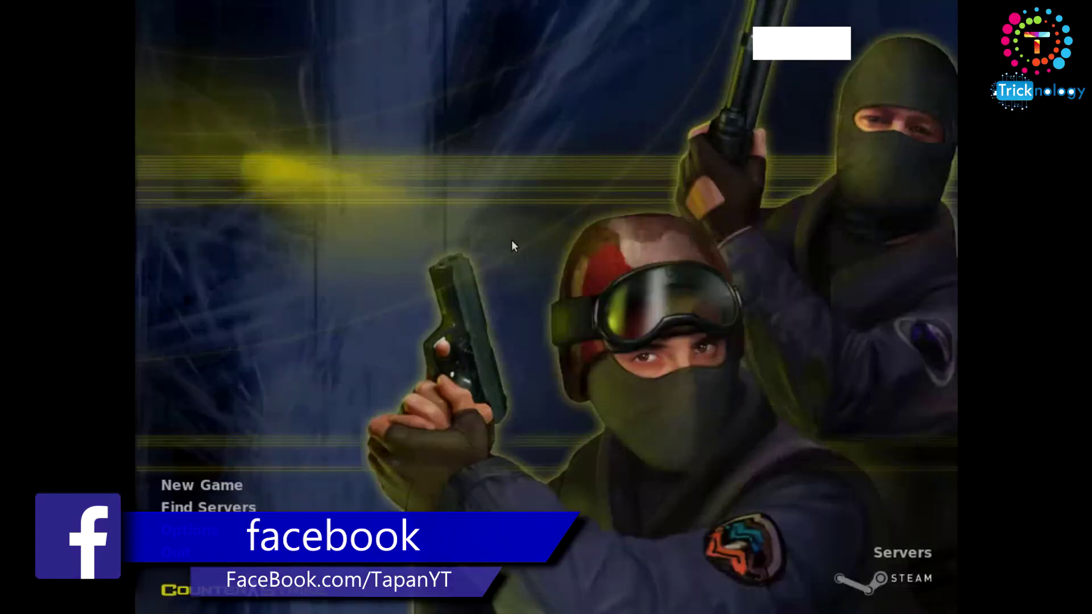
In Counter-Strike's Video options, set Widescreen display mode at 1600 x 900 and apply it
left_click(189, 530)
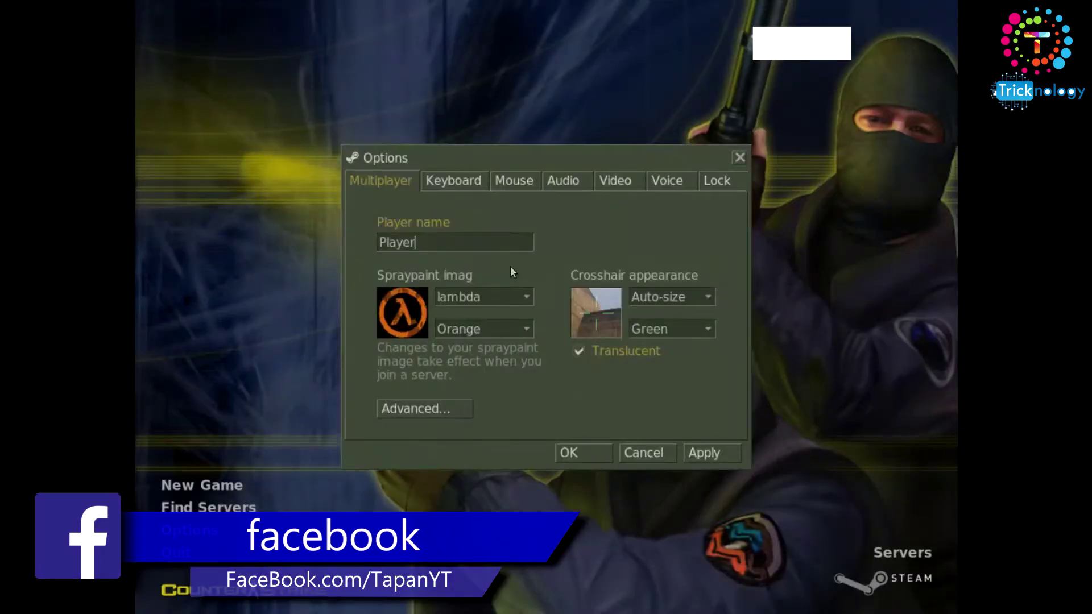
left_click(608, 182)
left_click(480, 286)
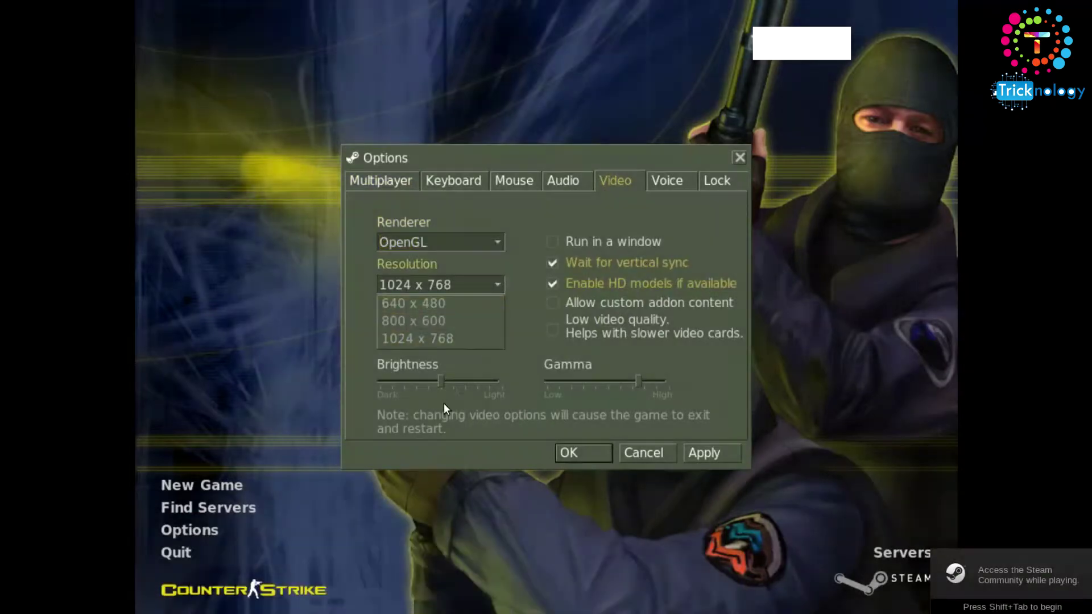
left_click(472, 340)
left_click(470, 331)
left_click(455, 367)
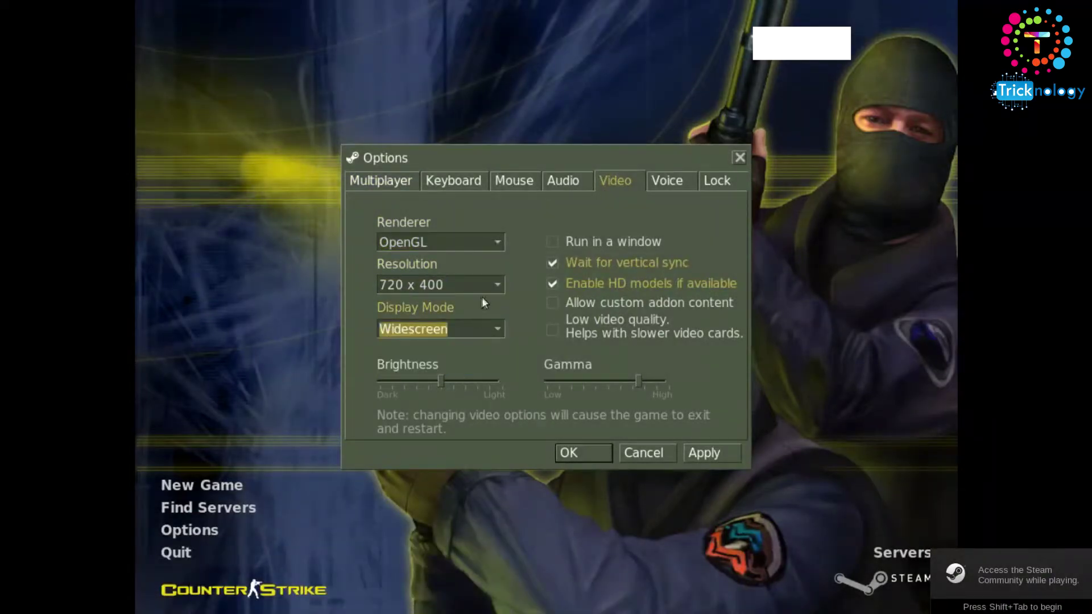
left_click(487, 287)
left_click(432, 339)
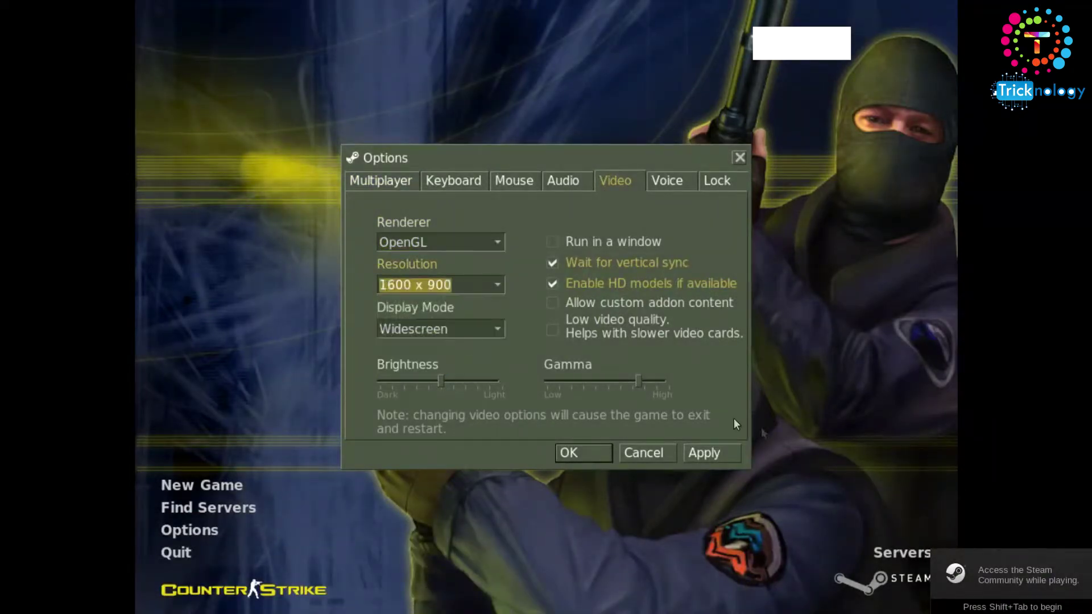
left_click(731, 453)
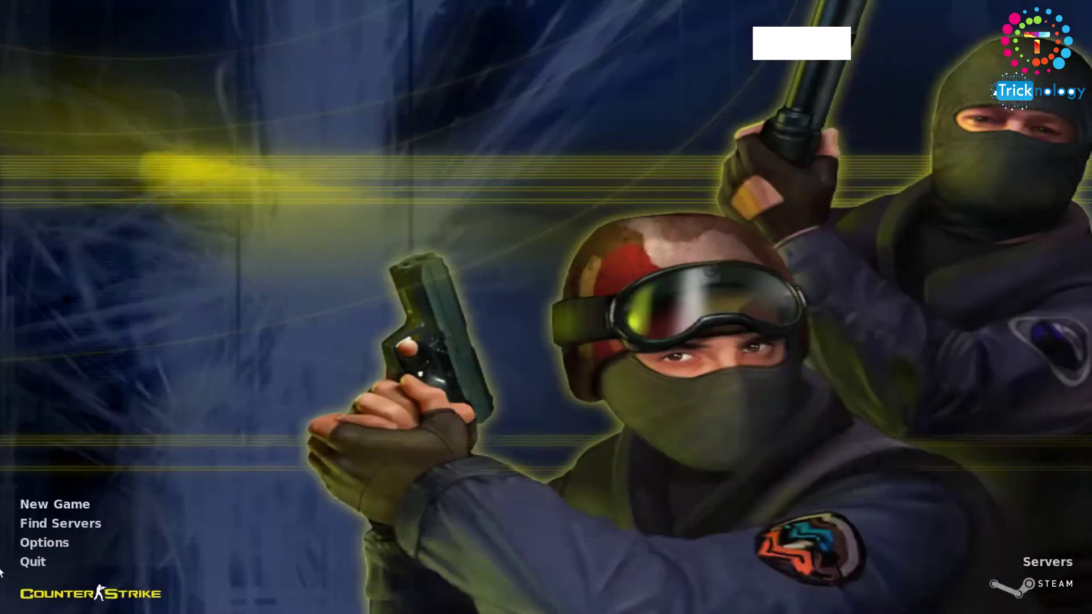
Browse the server browser's Favorites, History and Internet server lists
left_click(60, 523)
left_click(104, 251)
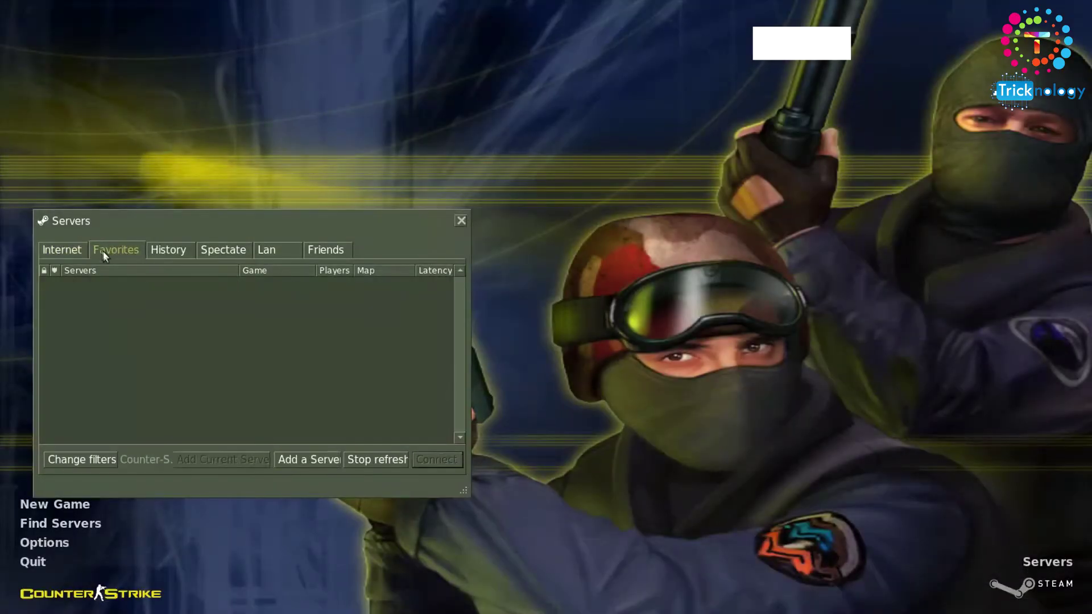
left_click(160, 251)
left_click(118, 242)
left_click(60, 248)
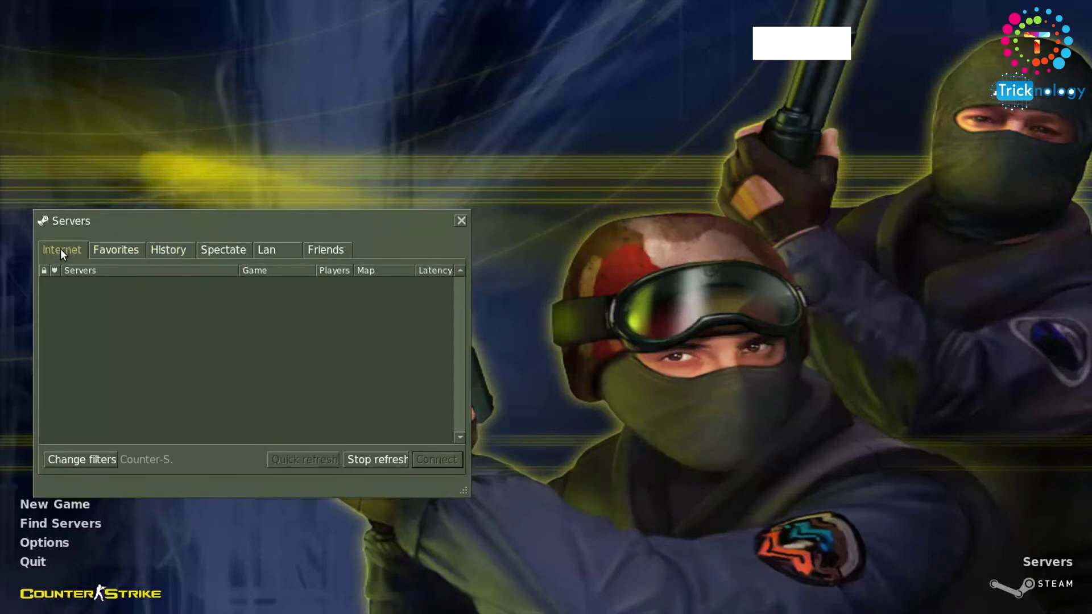
left_click(124, 250)
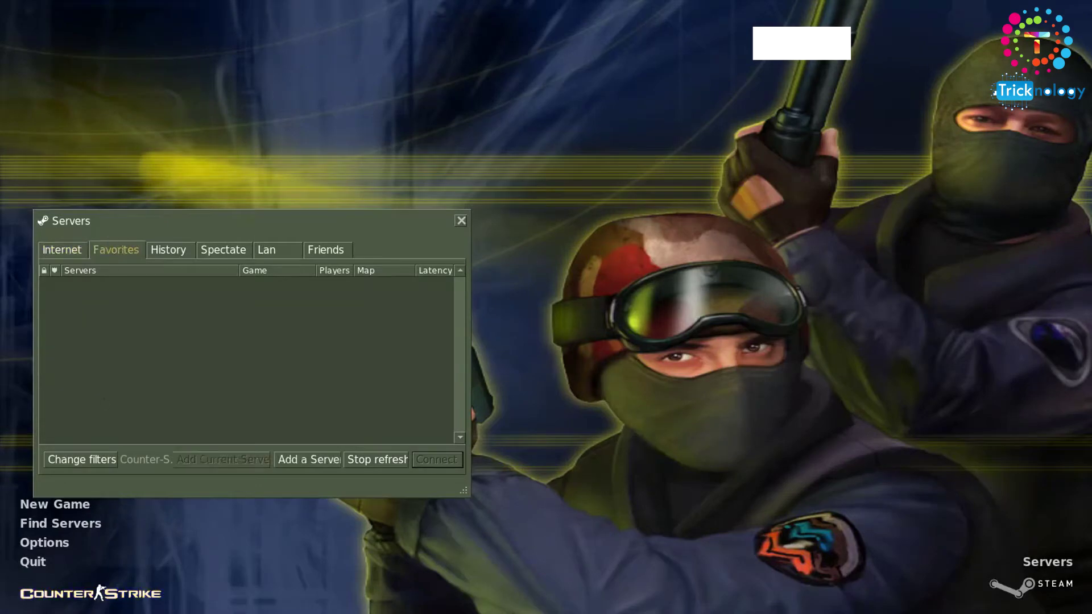
Close the server browser and confirm quitting Counter-Strike
left_click(32, 562)
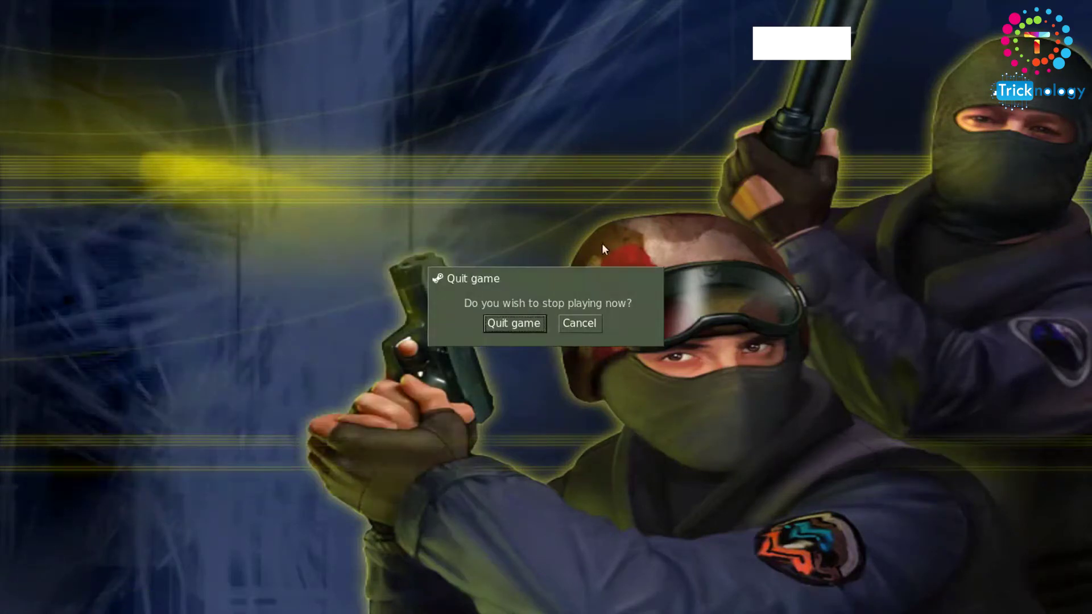
left_click(514, 323)
left_click(19, 36)
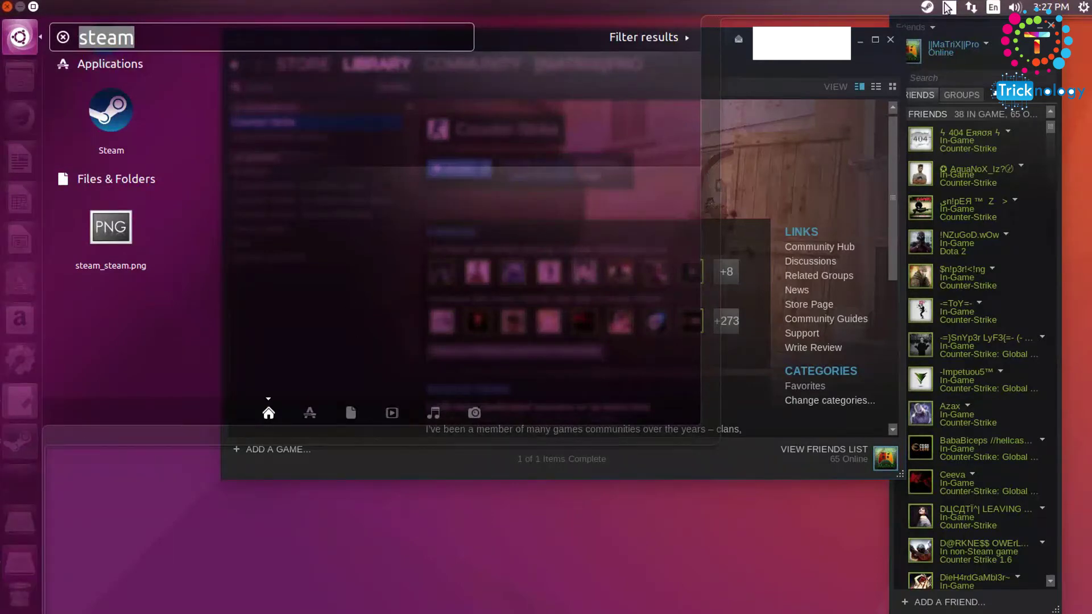
Scroll the Steam friends list, then dismiss the Dash search with Escape
scroll(1019, 220, "down", 5)
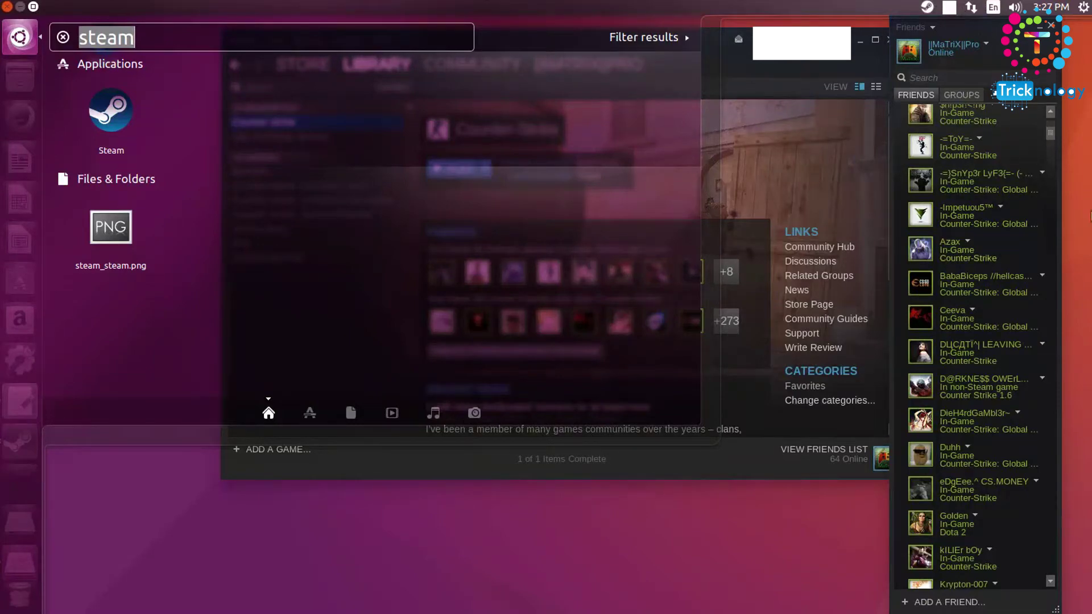
key("Escape")
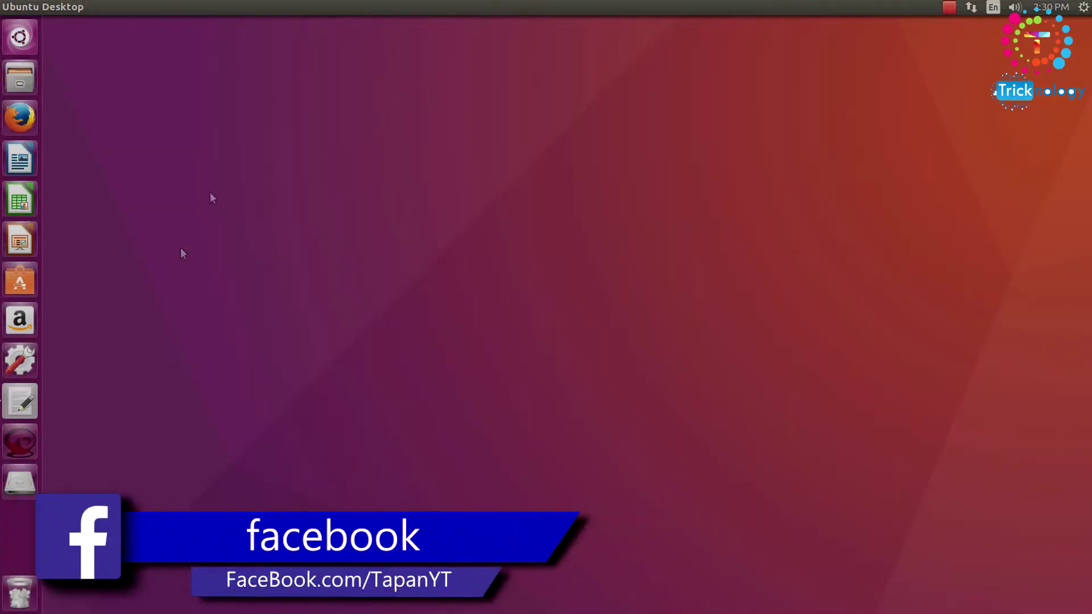
Launch Terminal from a Dash search for 'ter', centre its window, and start Firefox
left_click(19, 37)
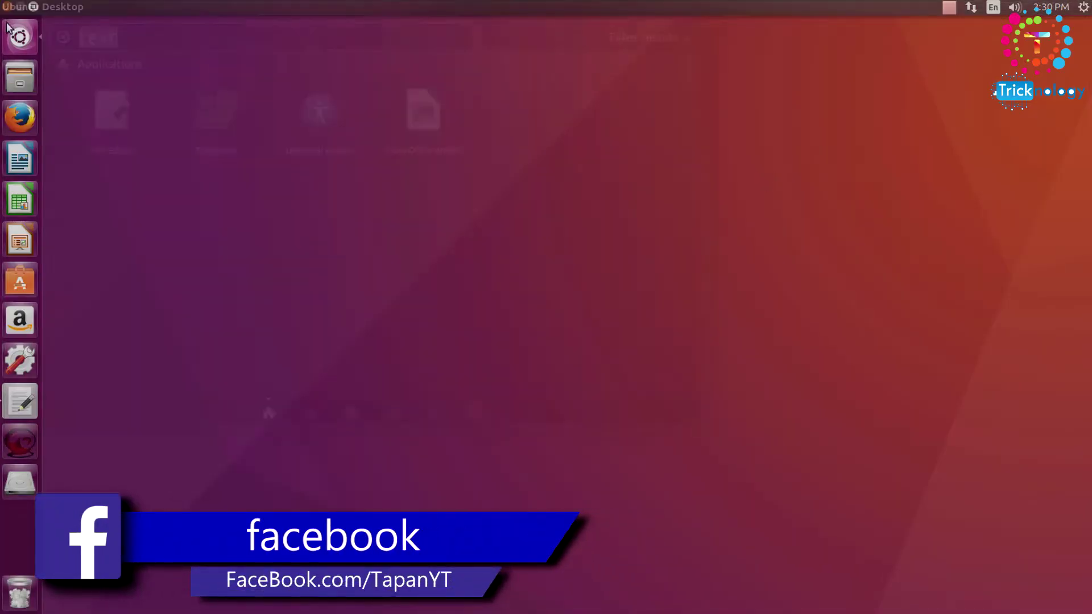
type("ter")
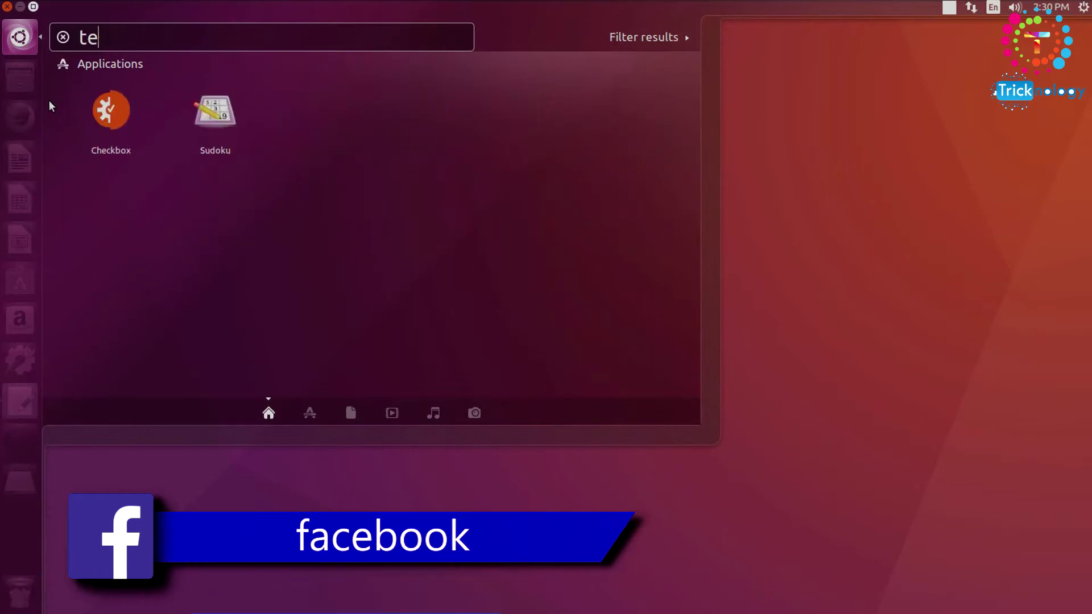
key("Return")
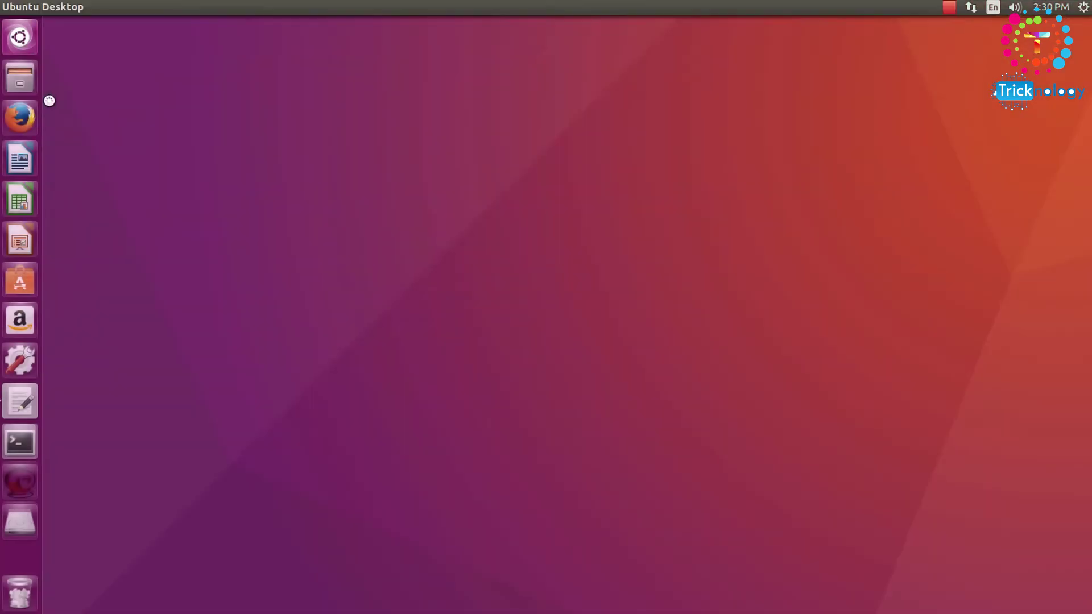
left_click_drag(757, 320, 581, 220)
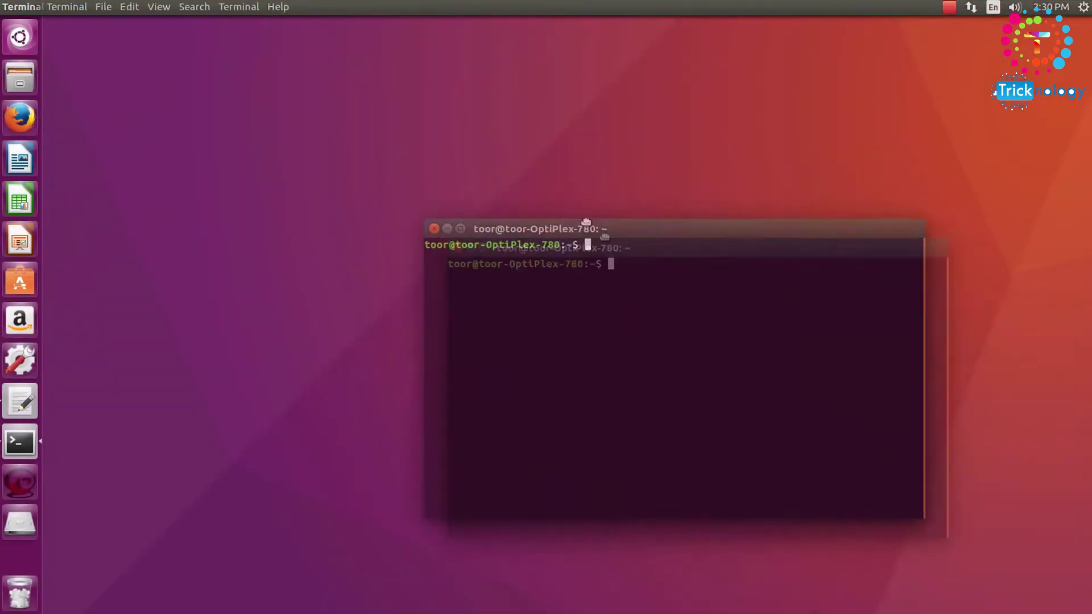
left_click(25, 121)
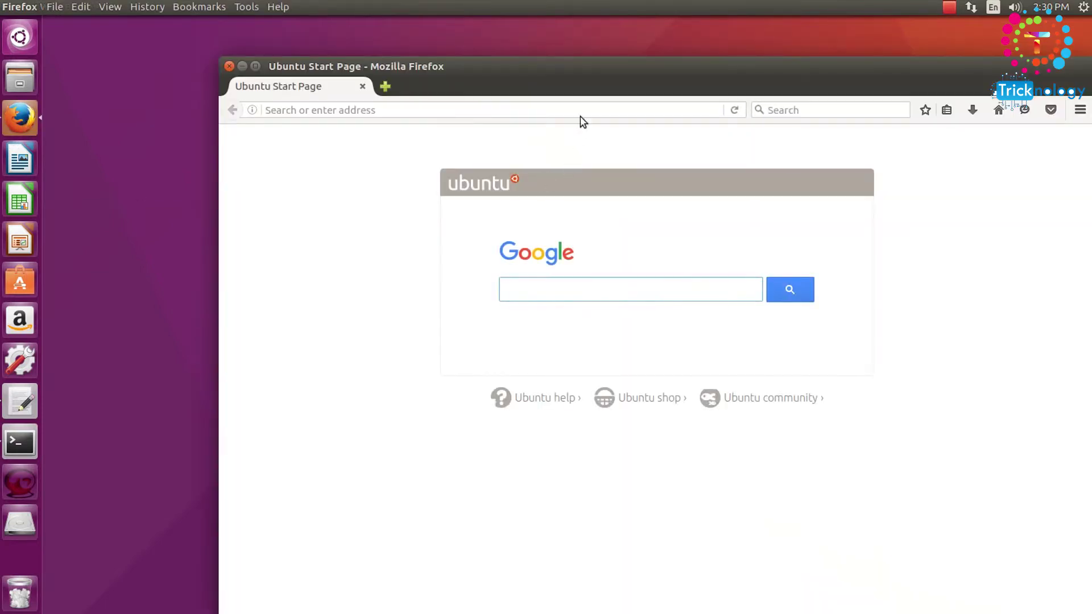
Go to google.com, search for 'steam', and open the Welcome to Steam result
left_click(583, 112)
type("google.com/")
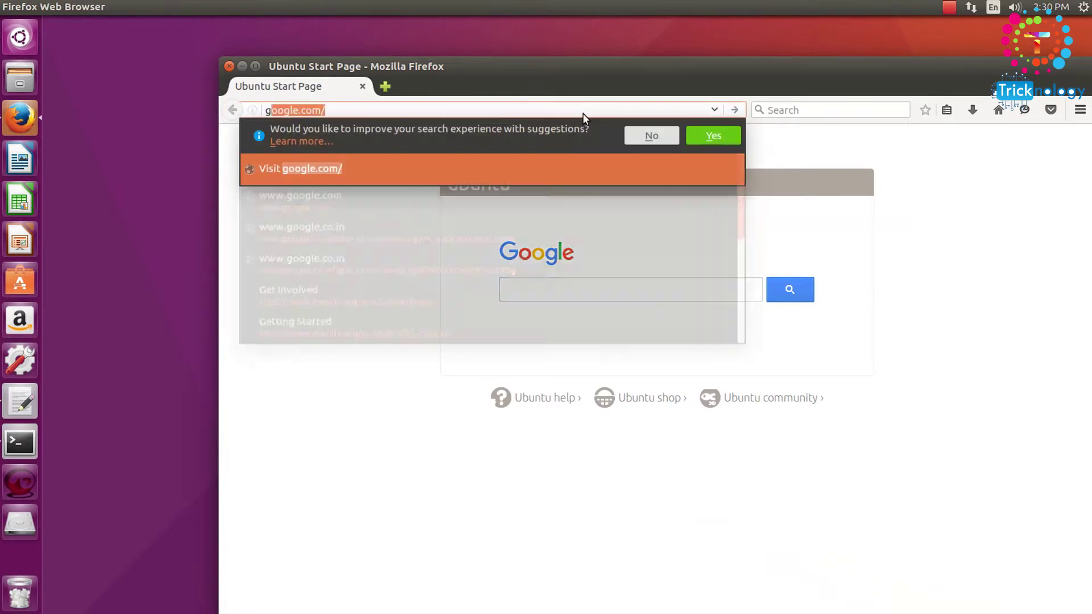
key("Return")
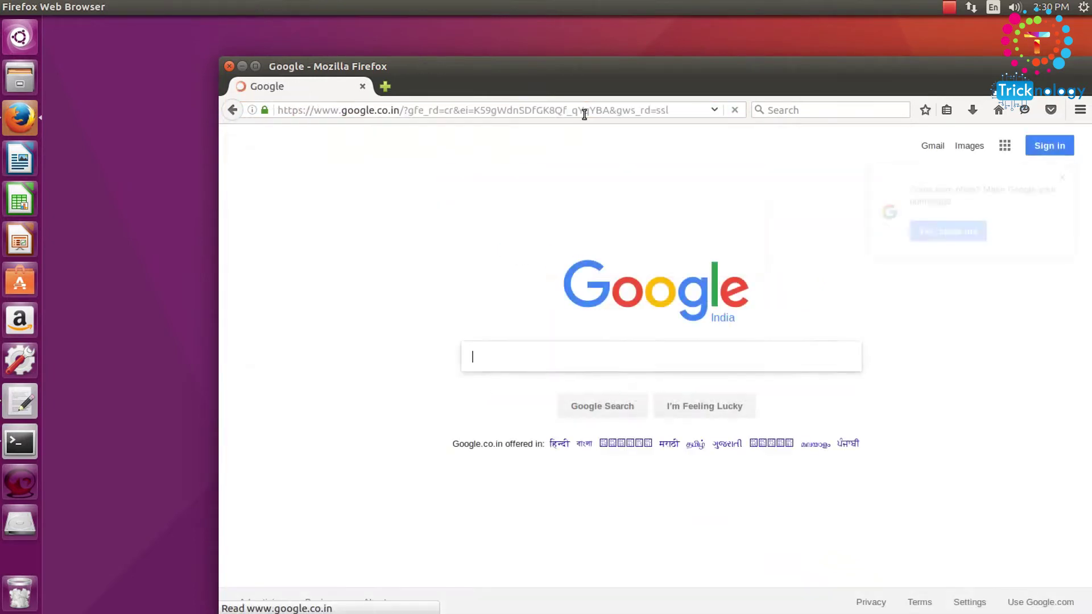
left_click(509, 353)
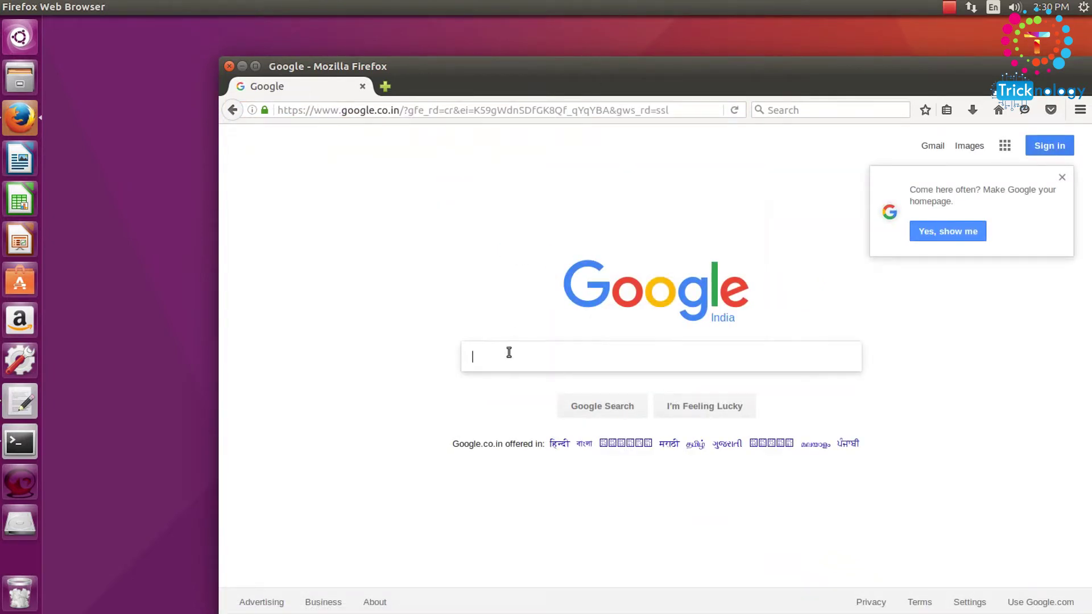
type("steam")
key("Return")
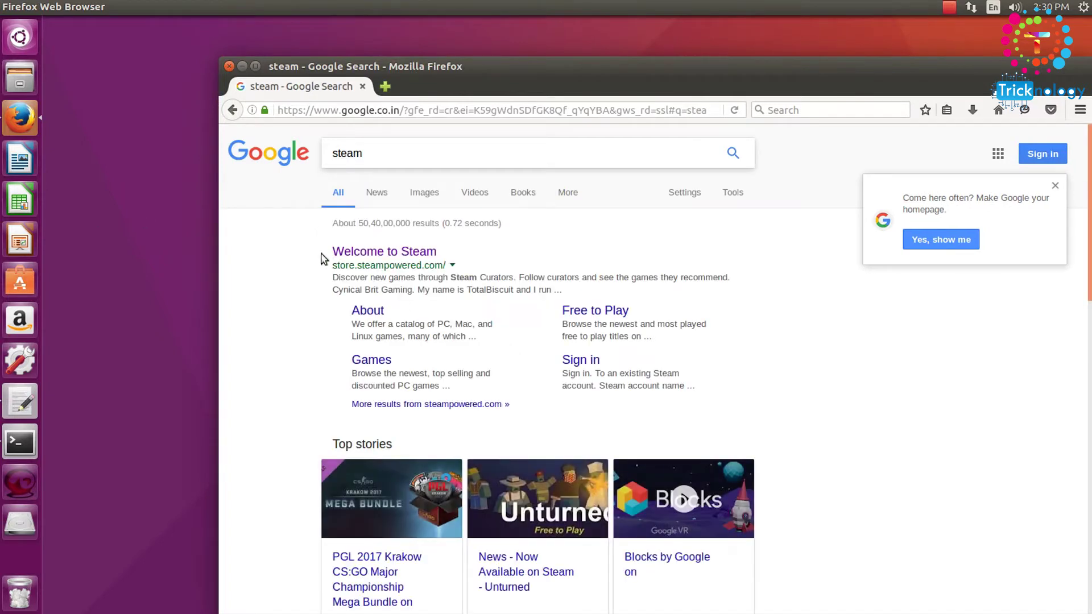
left_click_drag(344, 269, 413, 269)
left_click(427, 252)
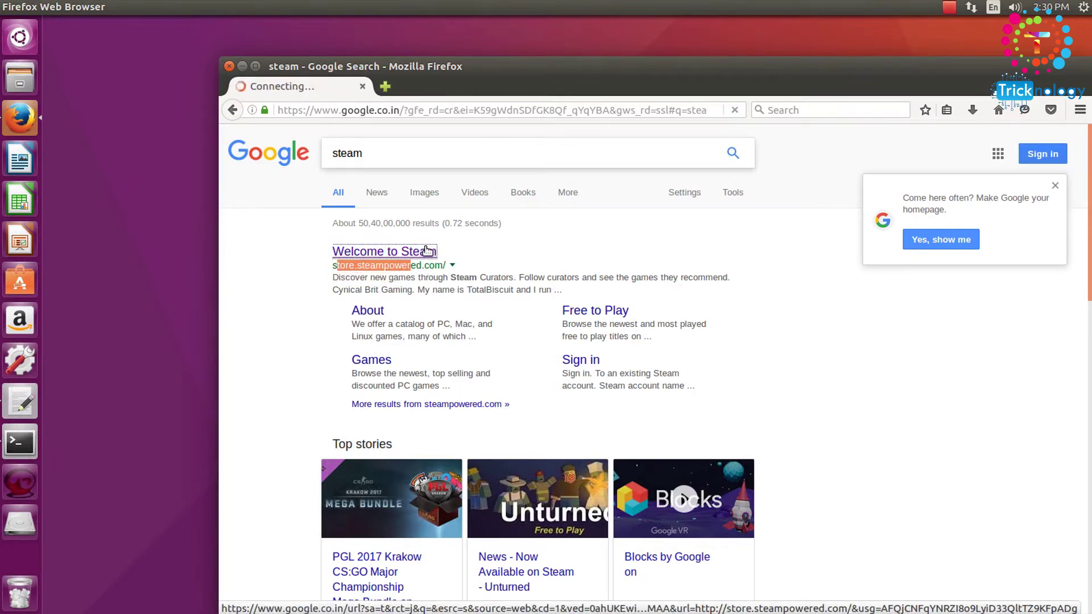
Download steam_latest.deb from the Steam install page and open it with Software Install
left_click_drag(645, 74, 589, 61)
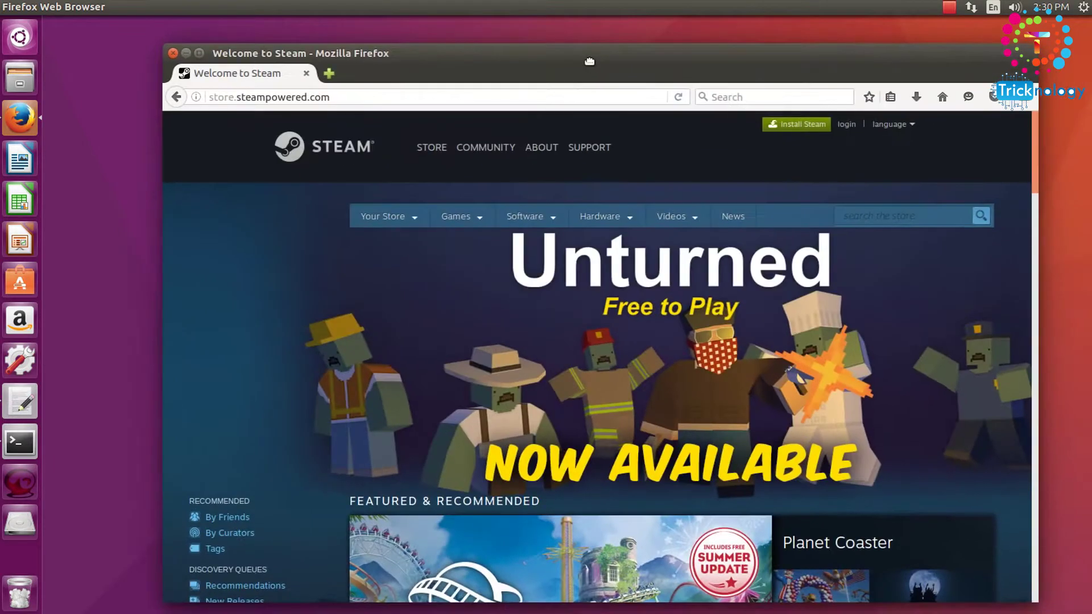
left_click(791, 126)
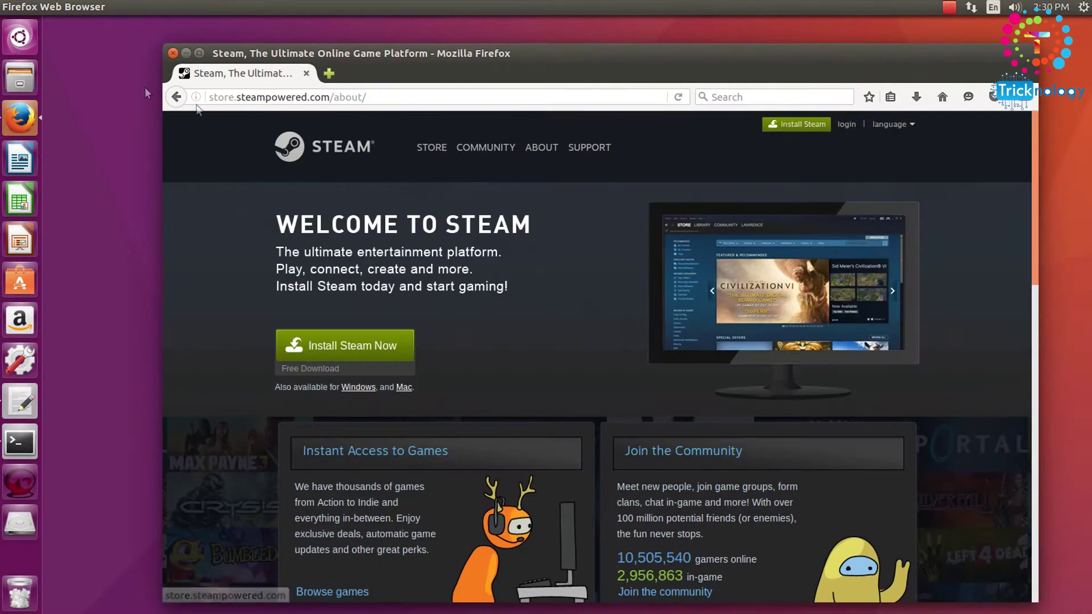
left_click(337, 347)
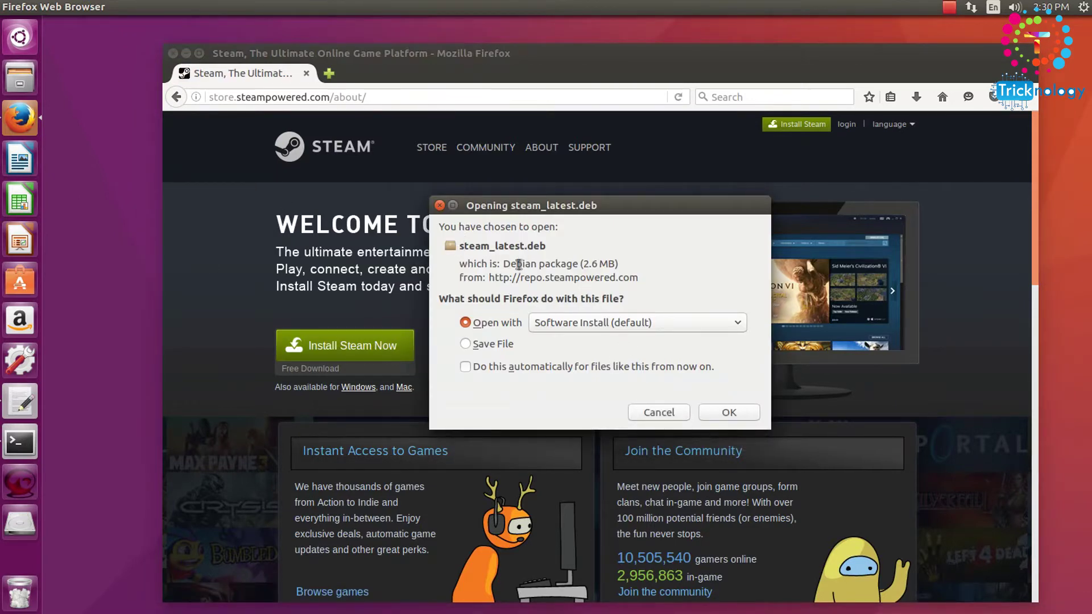
left_click_drag(505, 264, 576, 271)
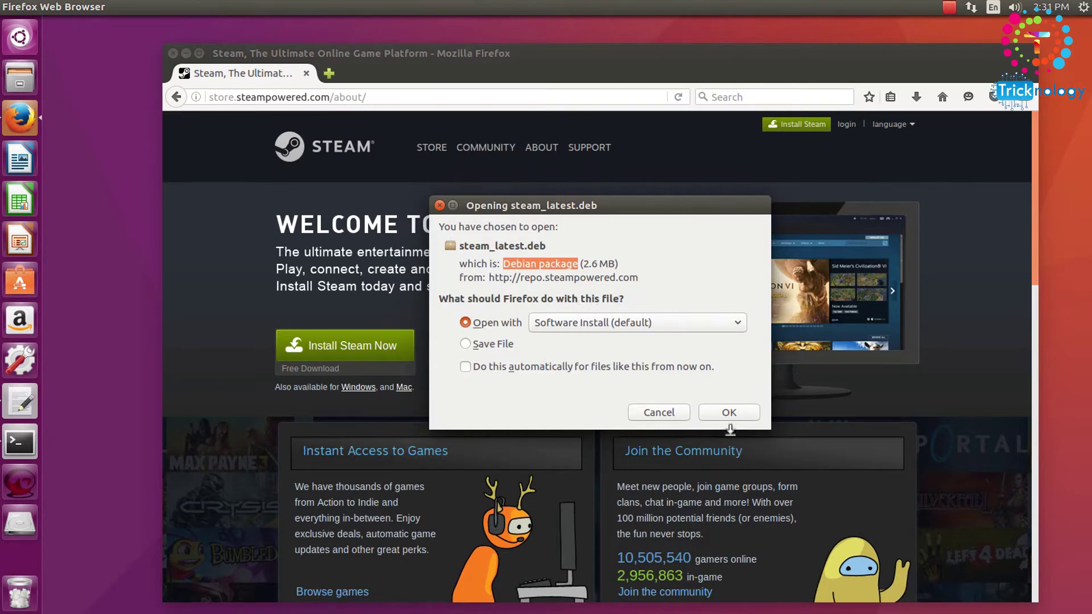
left_click(733, 413)
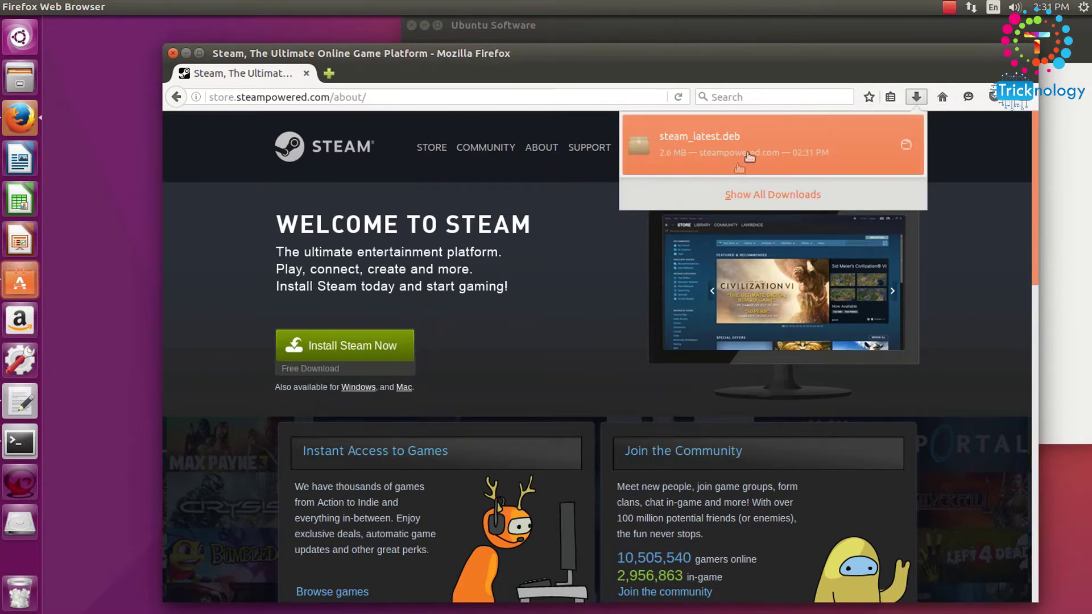
left_click(659, 160)
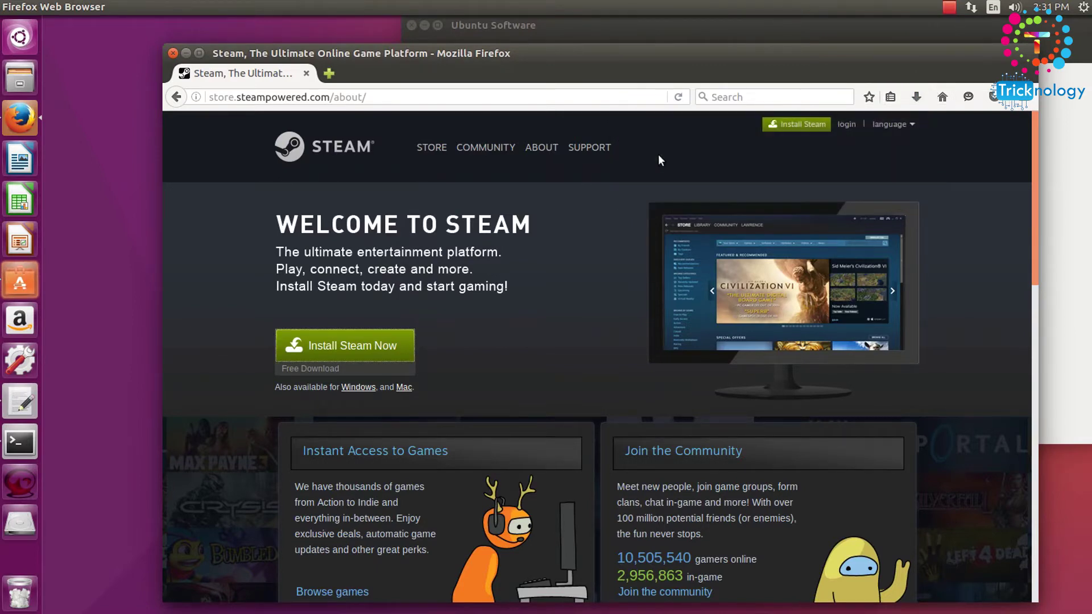
left_click(187, 54)
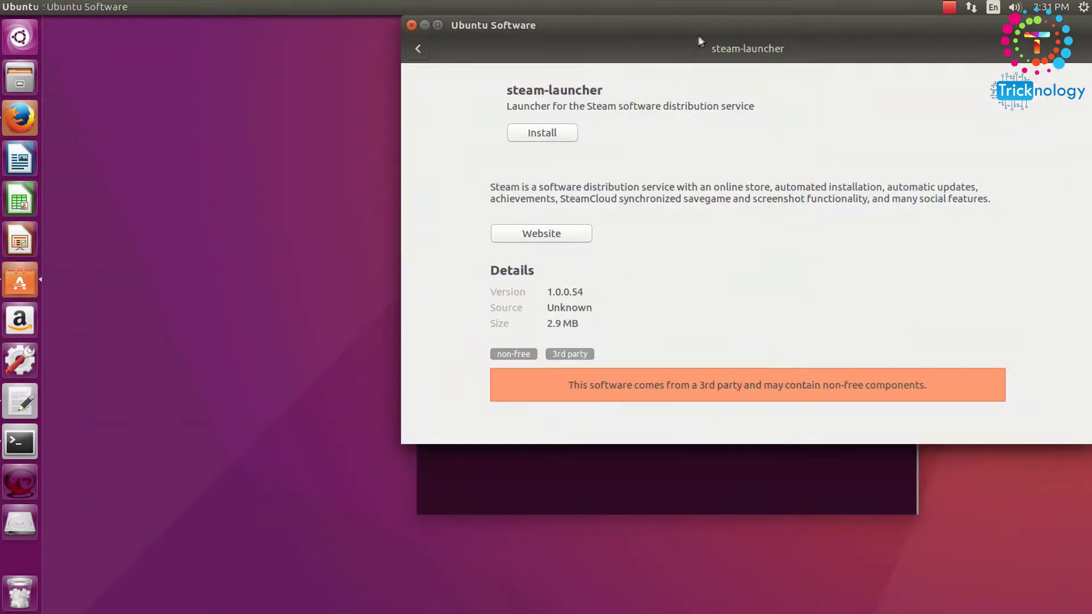
Install the steam-launcher package, authenticating with the administrator password
left_click_drag(677, 18, 479, 82)
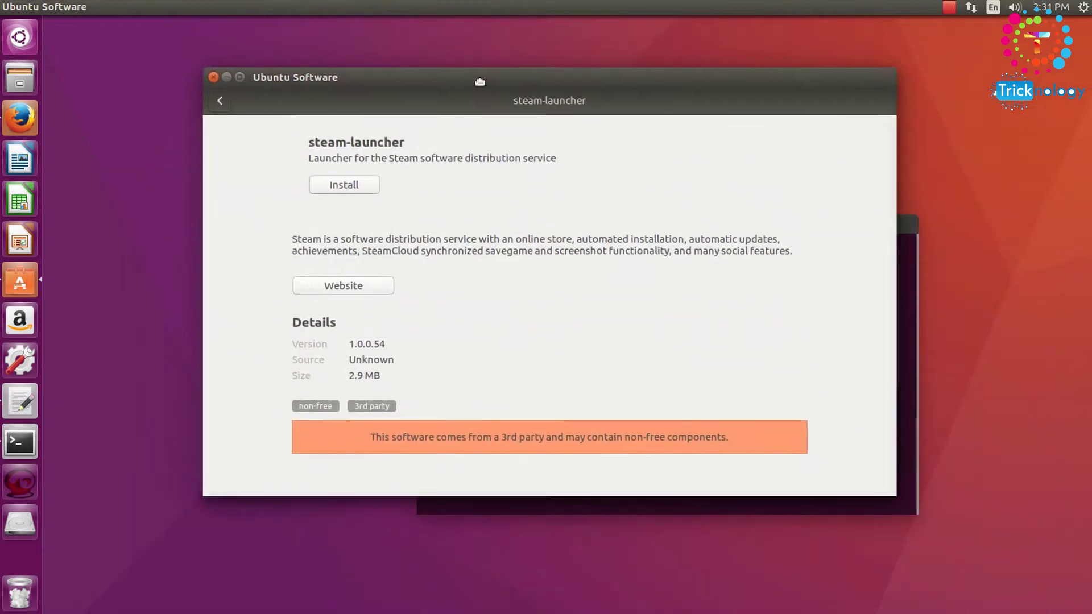
left_click(345, 190)
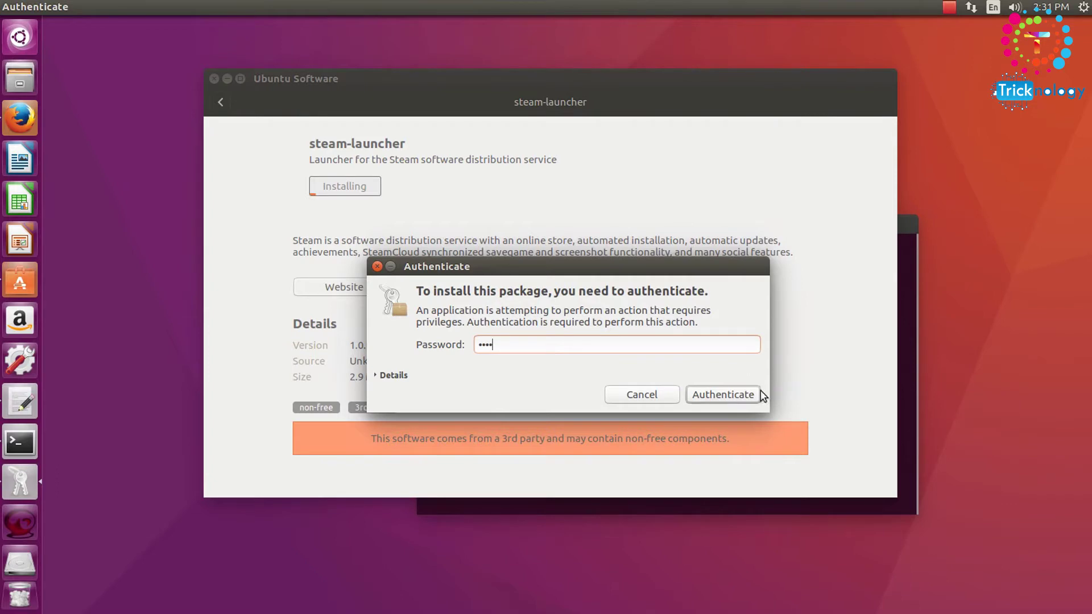
left_click(745, 394)
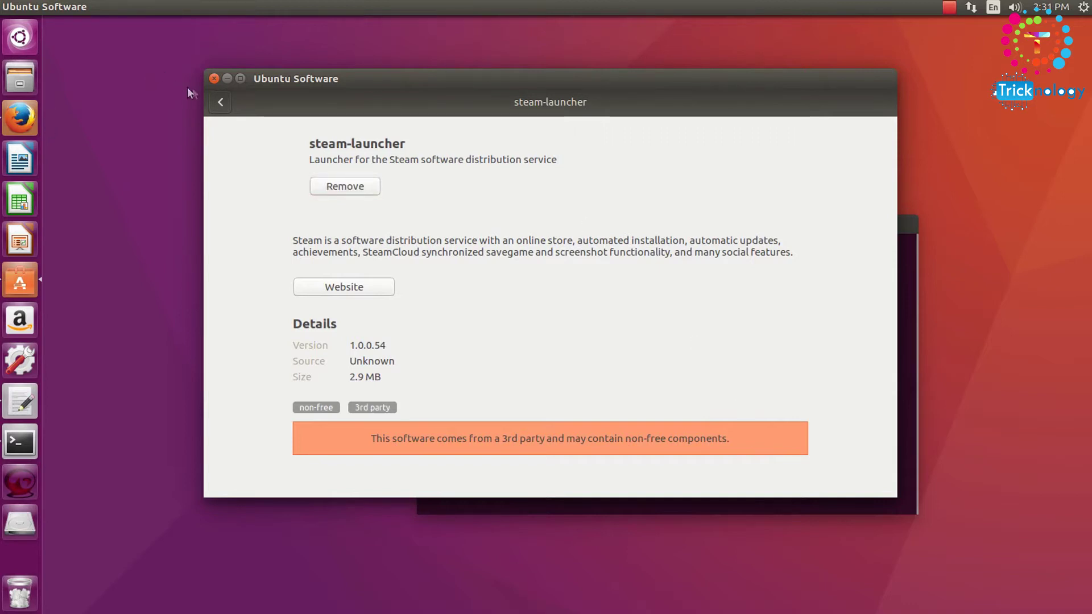
Close the store, launch Steam via a Dash search for 'steam', and accept its license terms
left_click(217, 79)
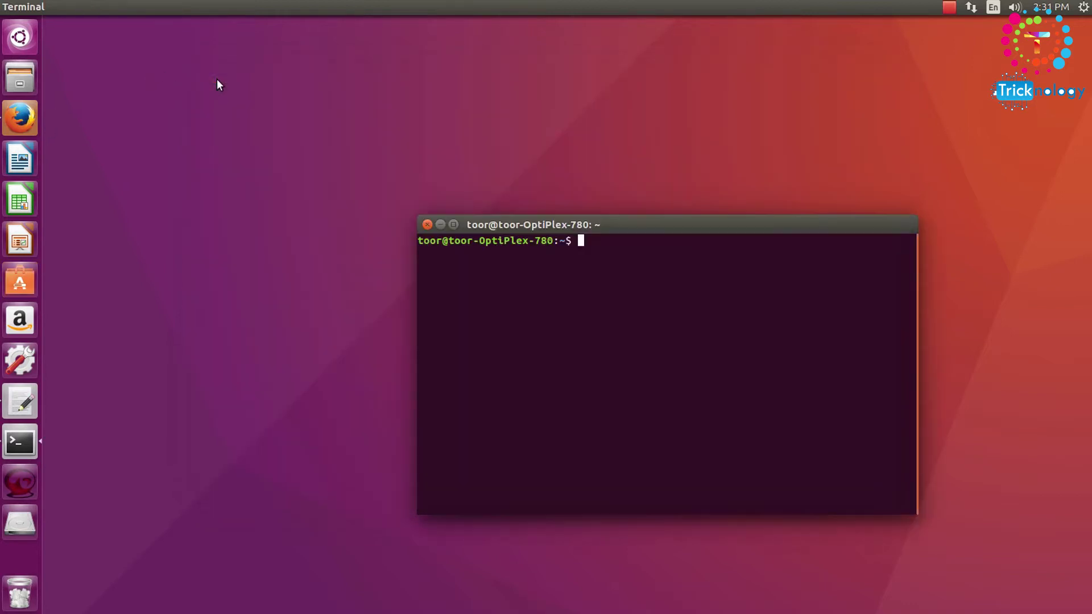
key("super")
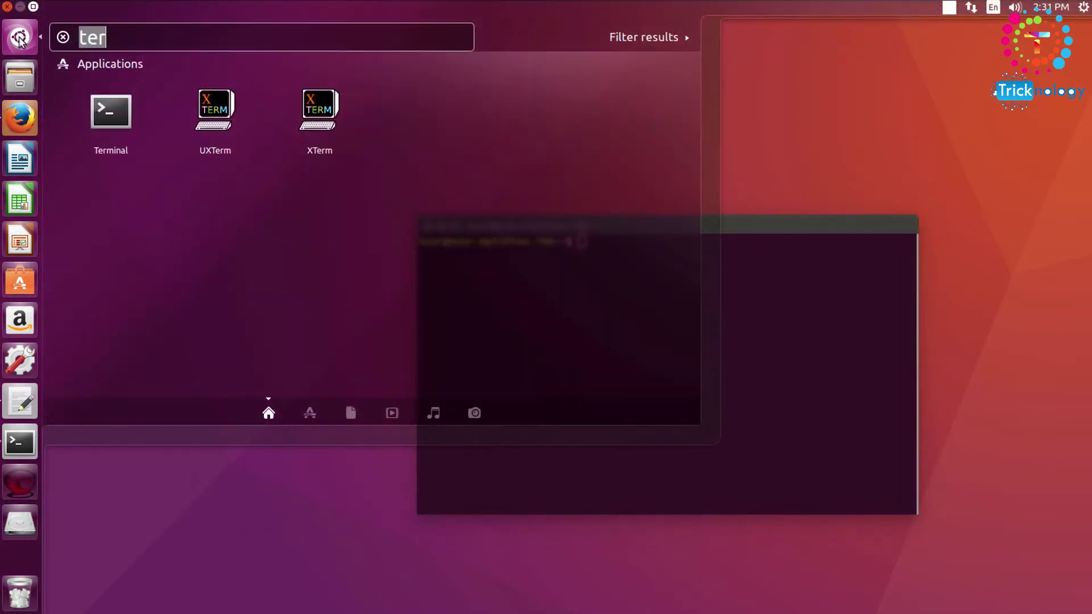
key("BackSpace")
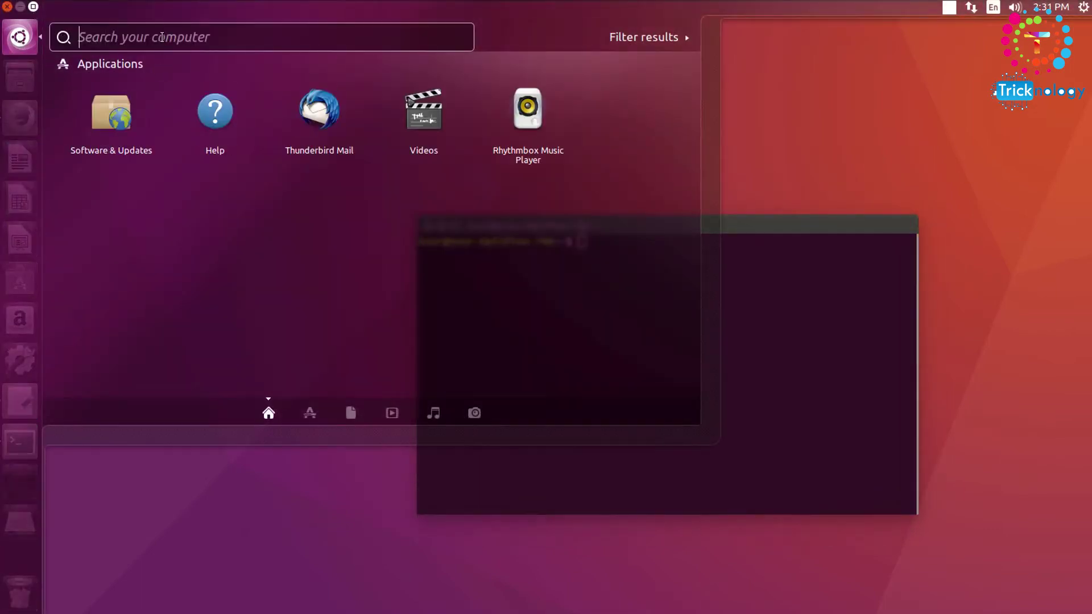
left_click(179, 44)
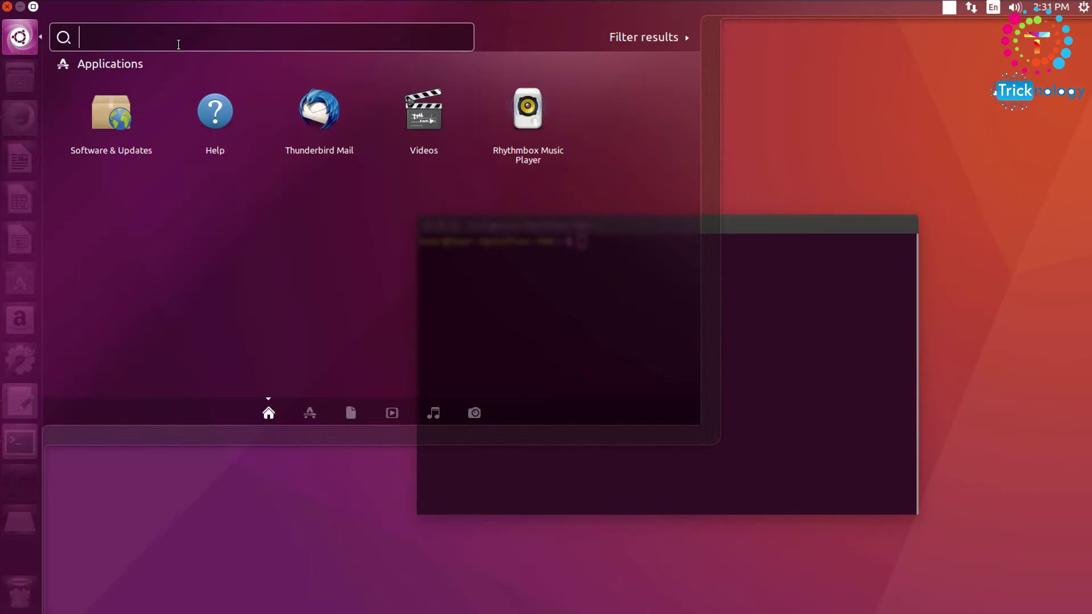
type("steam")
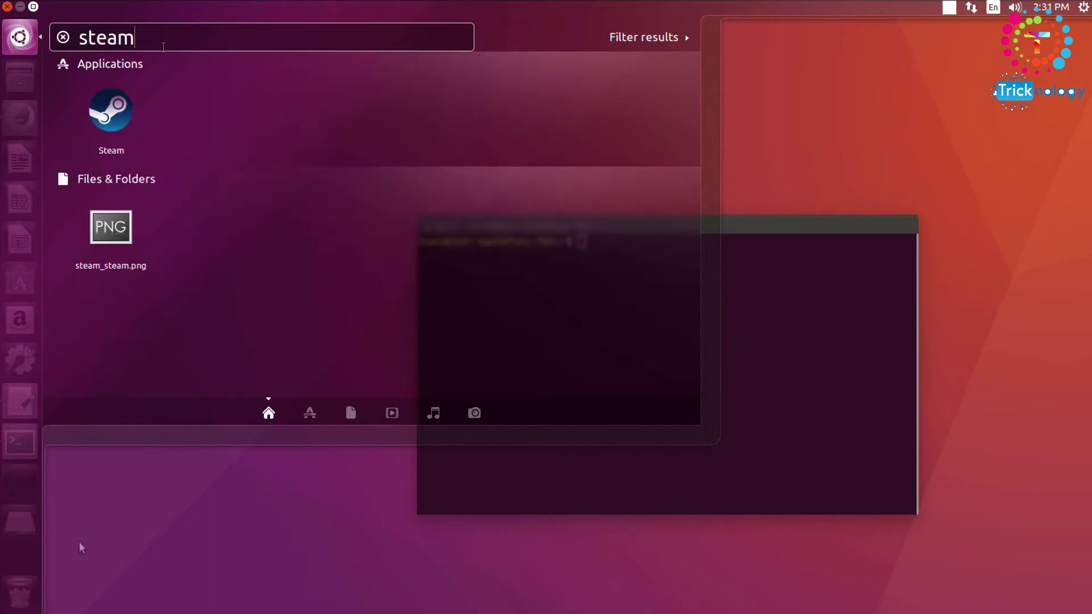
left_click(124, 111)
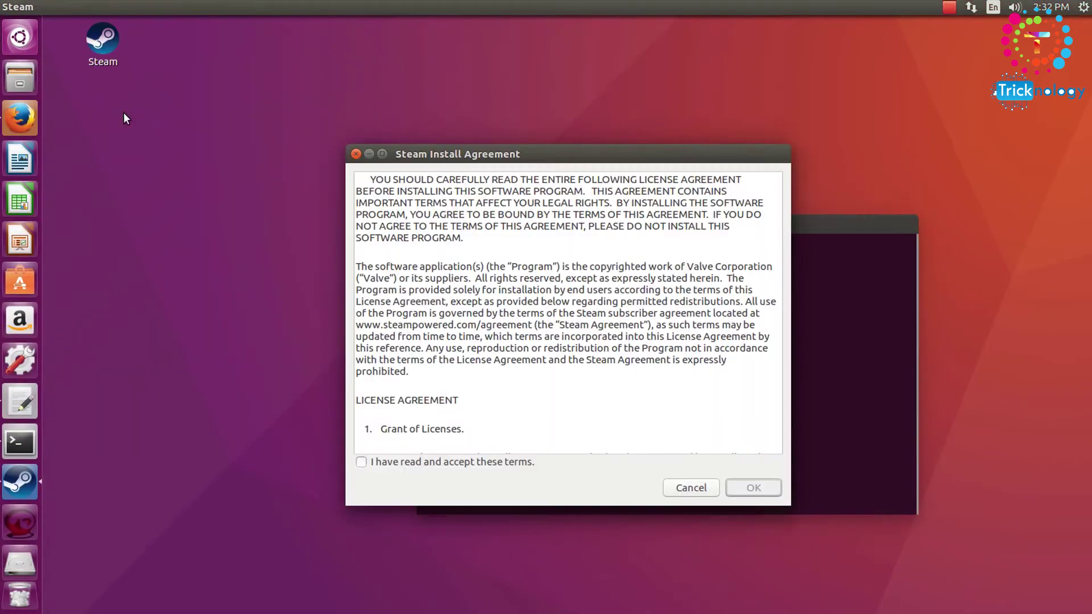
left_click(361, 463)
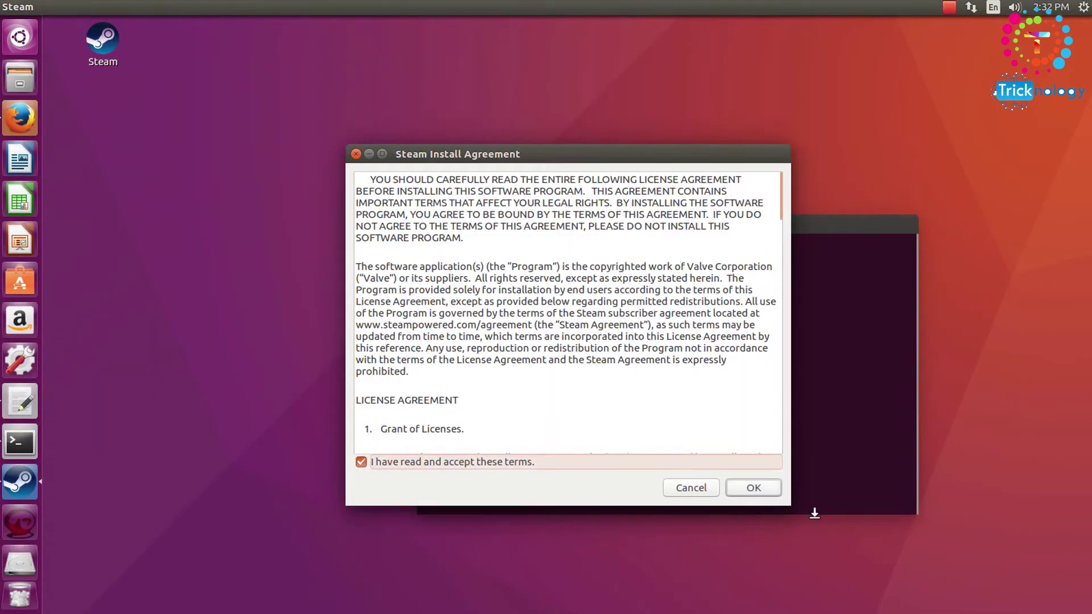
left_click(762, 498)
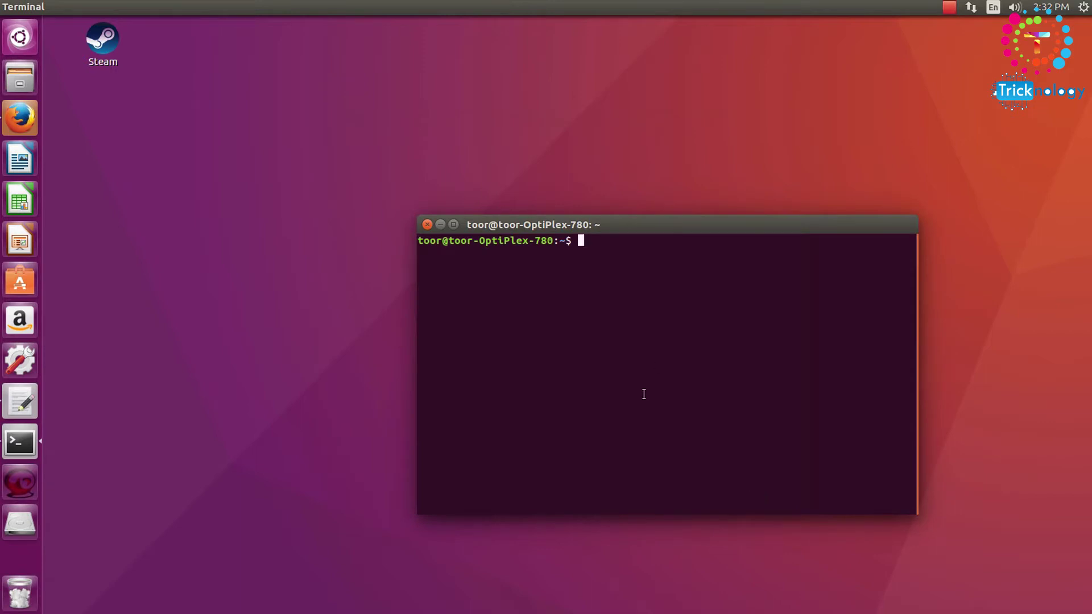
Copy the 'sudo apt-get install steam -y' line from the text editor into the small terminal
right_click(150, 101)
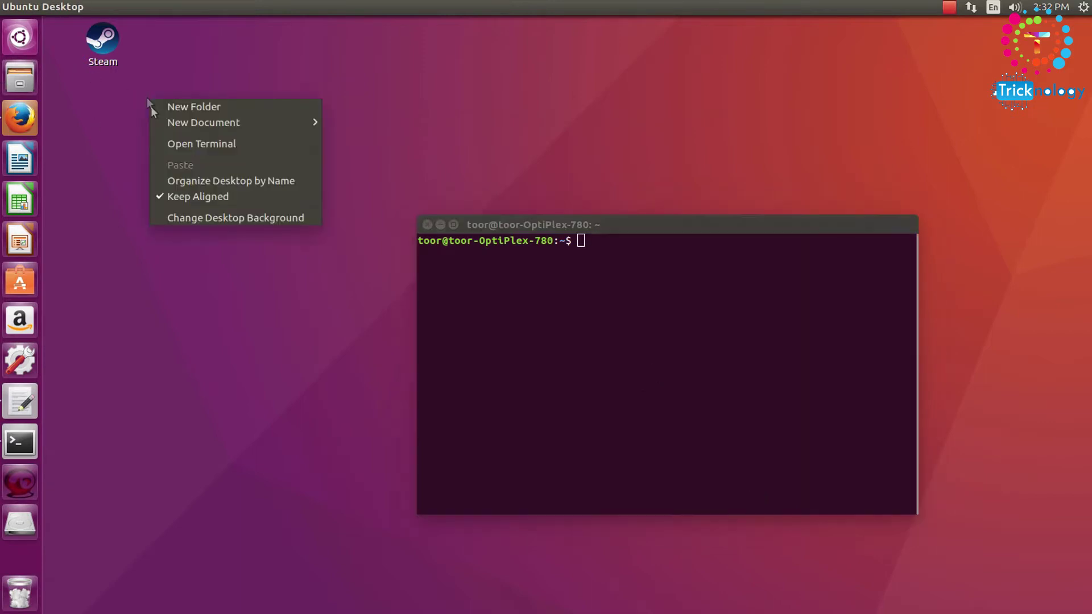
left_click(121, 118)
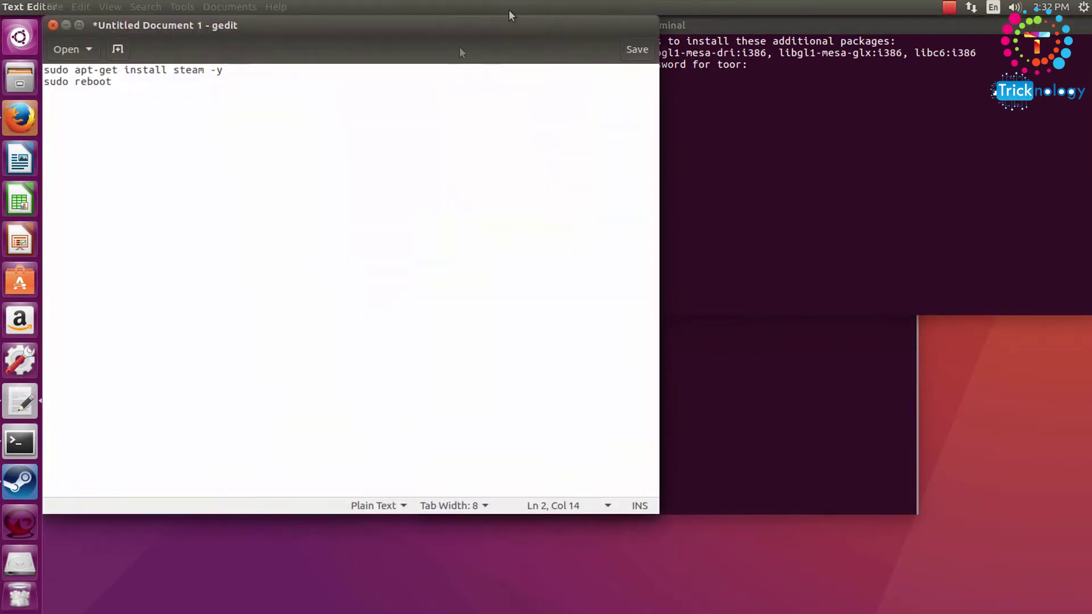
left_click_drag(450, 18, 823, 292)
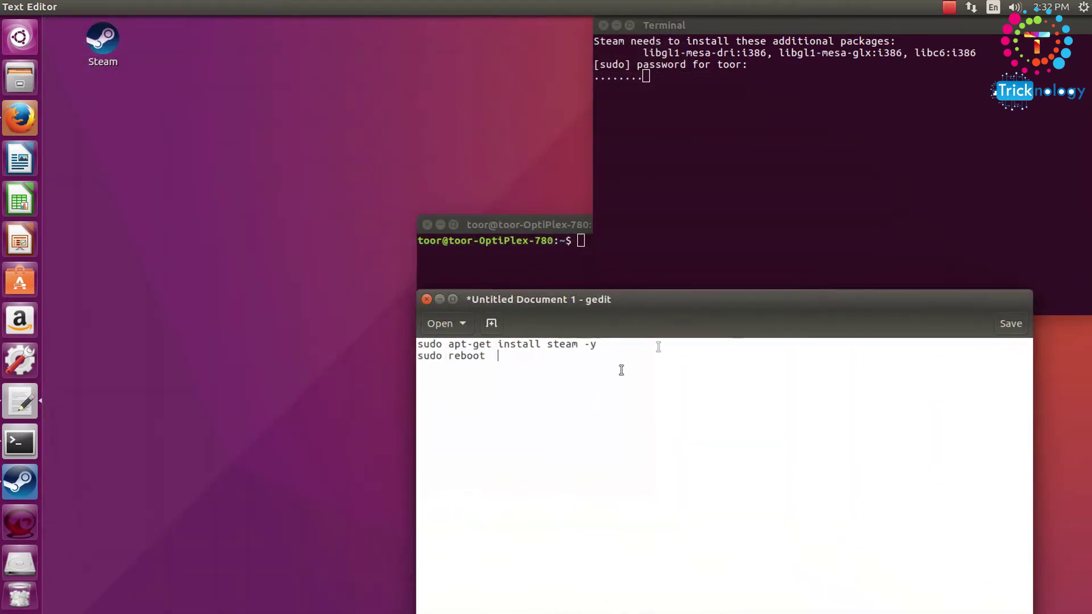
left_click_drag(655, 346, 366, 327)
key("ctrl+c")
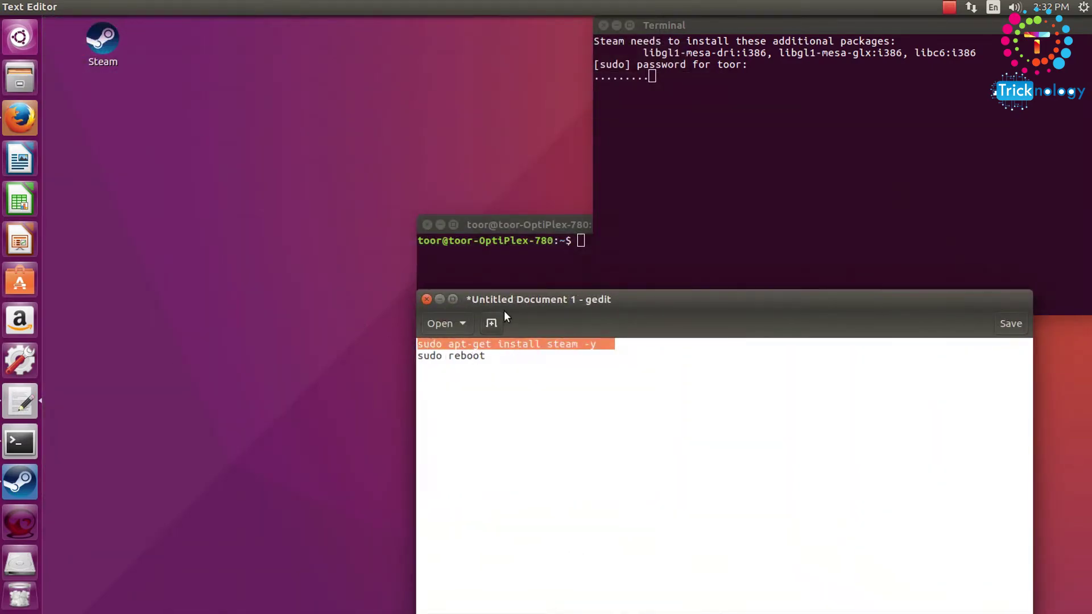
left_click_drag(544, 223, 440, 189)
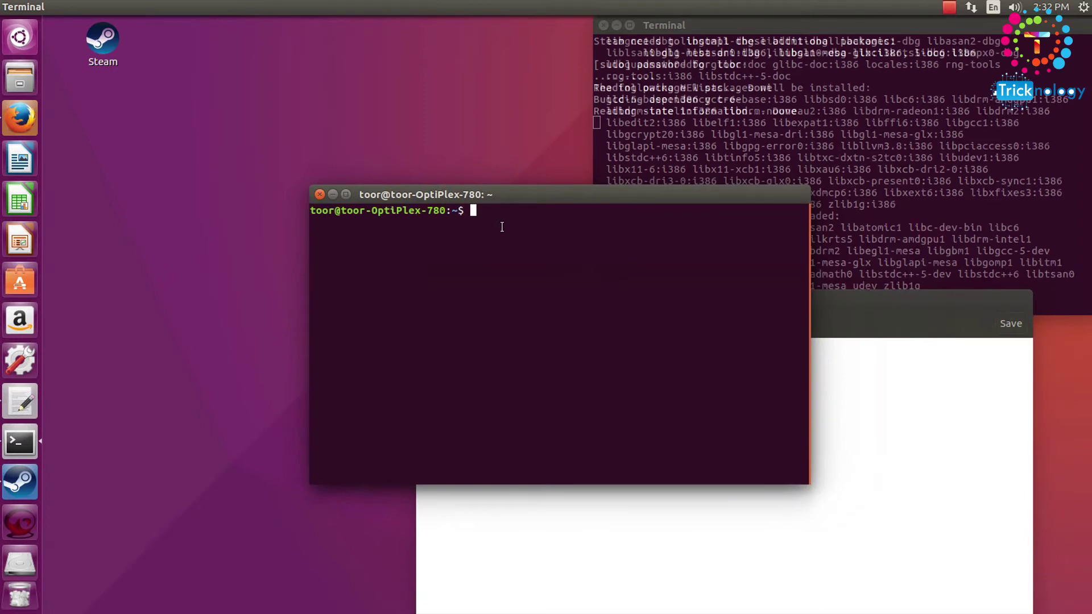
right_click(502, 227)
left_click(612, 272)
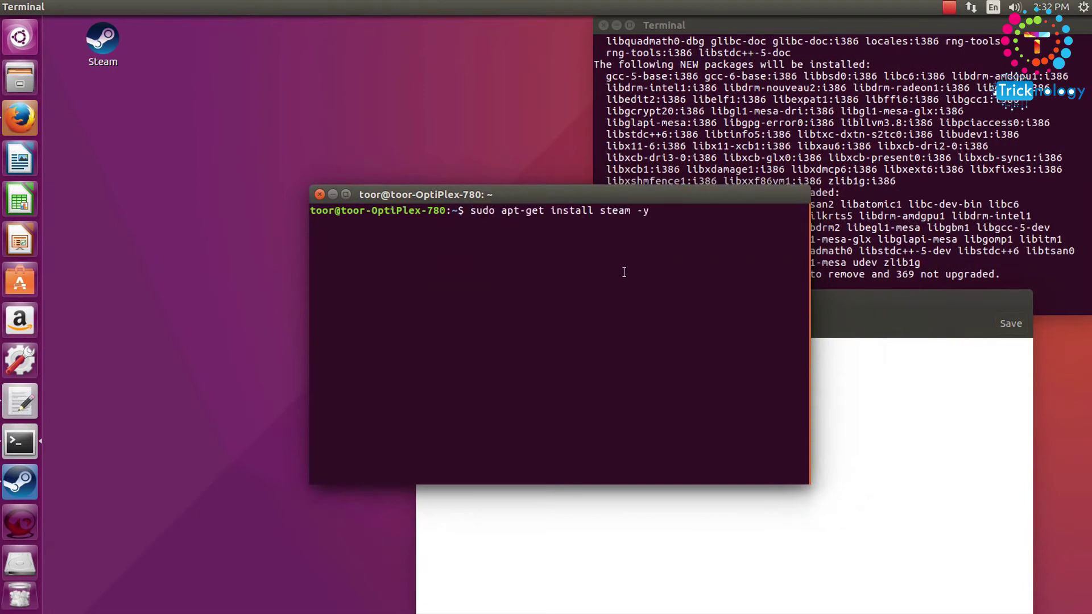
Minimize the text editor and close the extra terminal window
left_click(860, 348)
triple_click(483, 357)
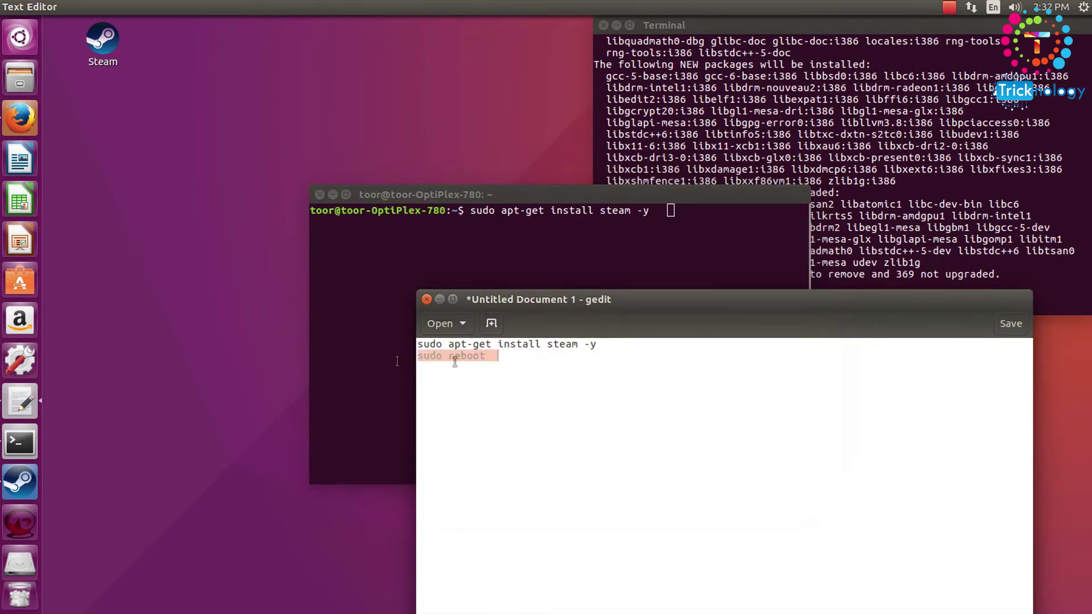
left_click(496, 356)
left_click(681, 220)
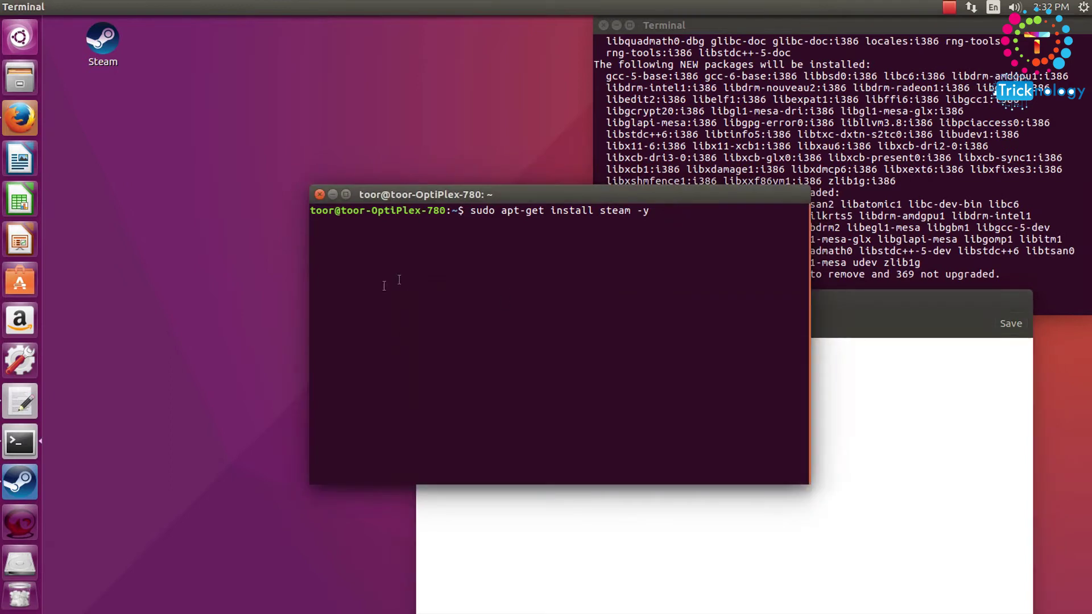
left_click(908, 465)
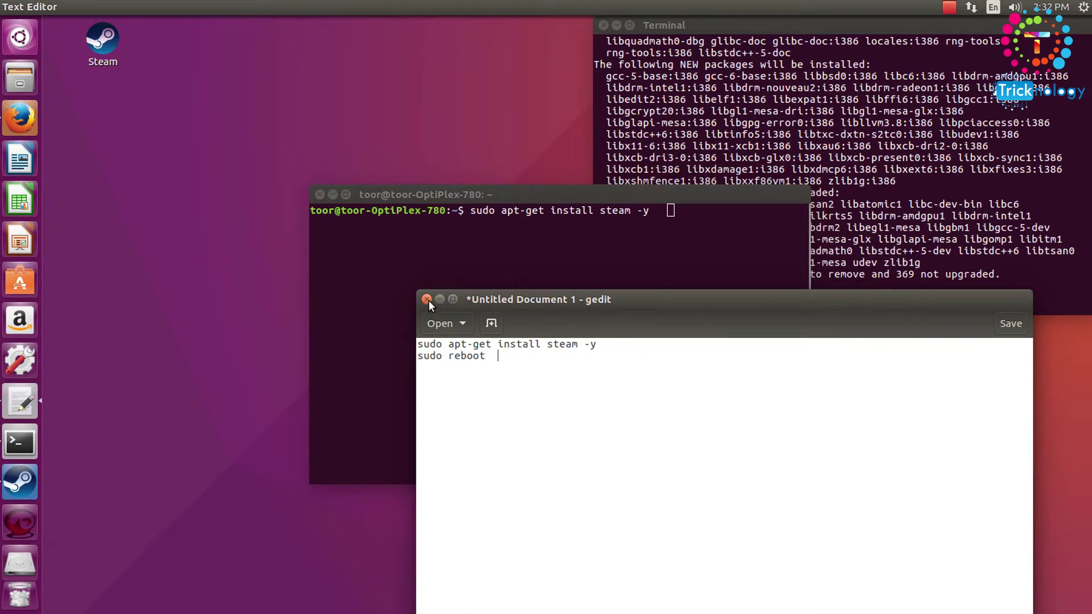
left_click(443, 300)
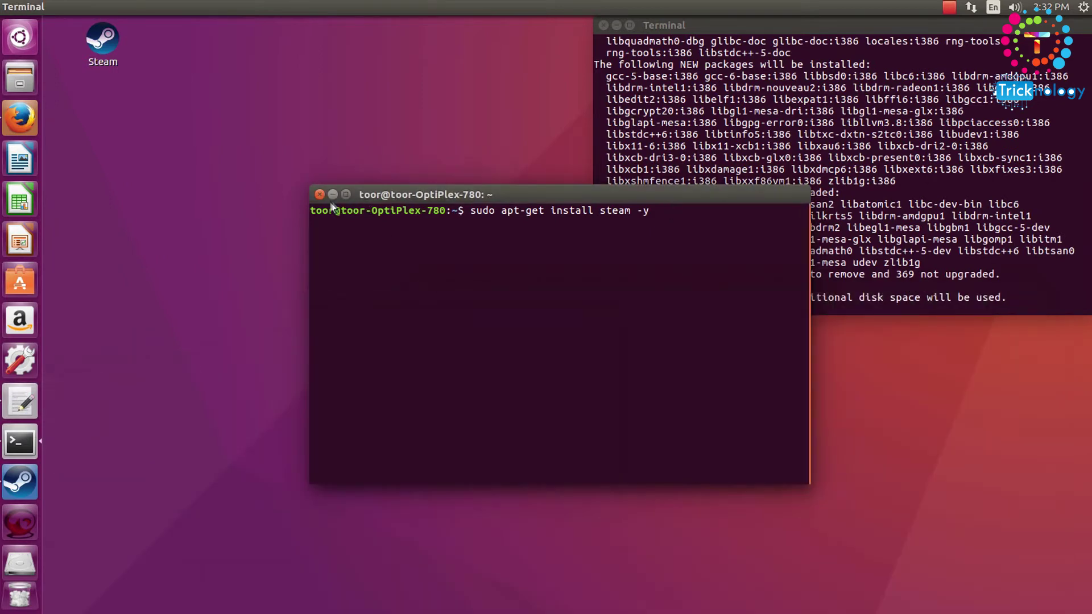
left_click(319, 195)
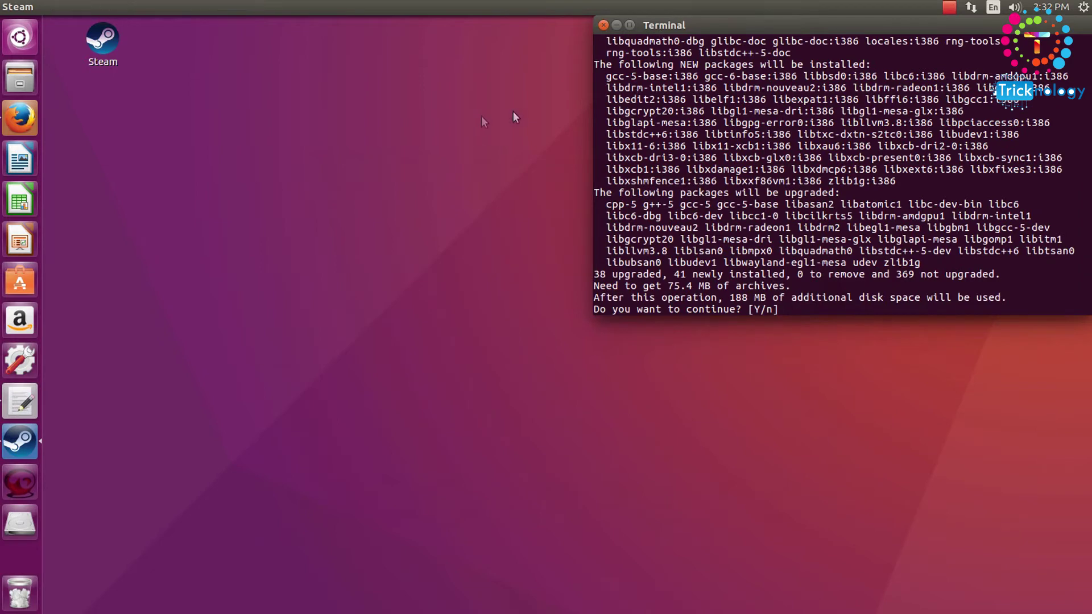
Answer Y at the [Y/n] prompt to install the Steam packages
type("Y")
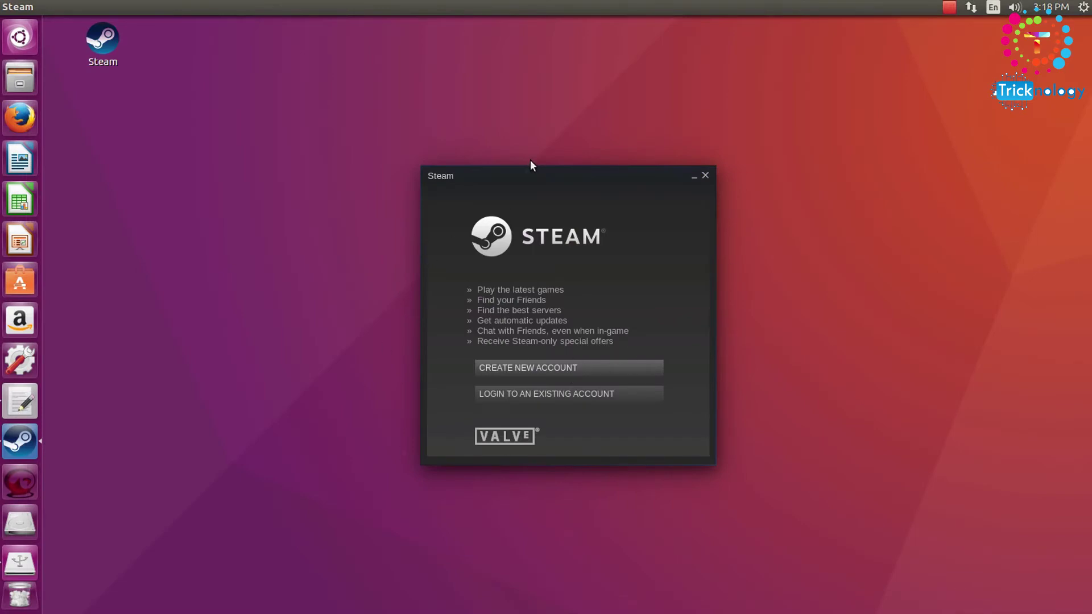
Sign in to an existing Steam account with its account name and password
left_click_drag(574, 178, 529, 170)
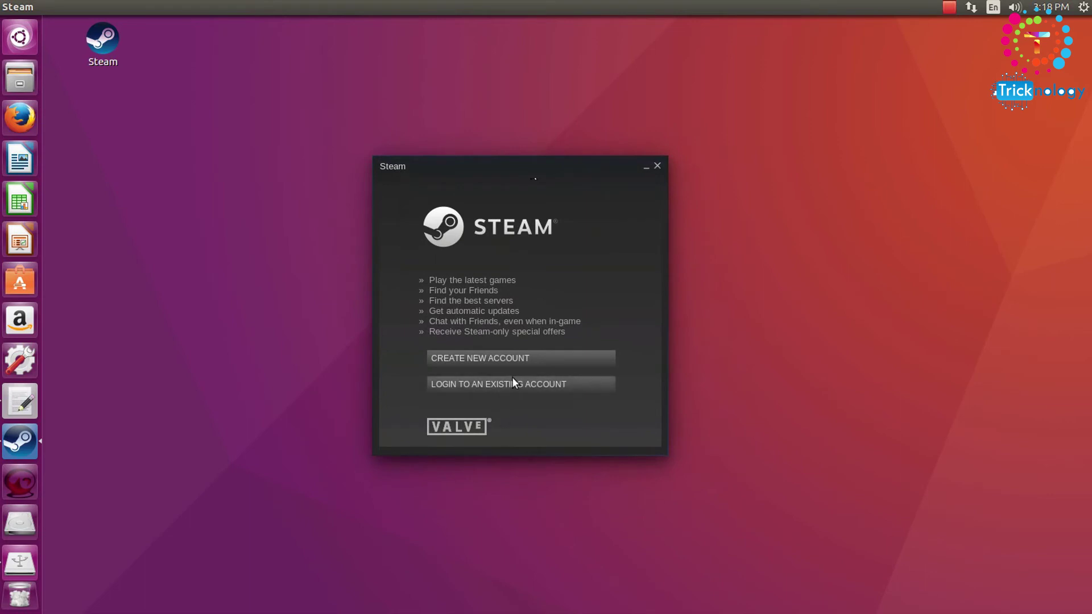
left_click(489, 382)
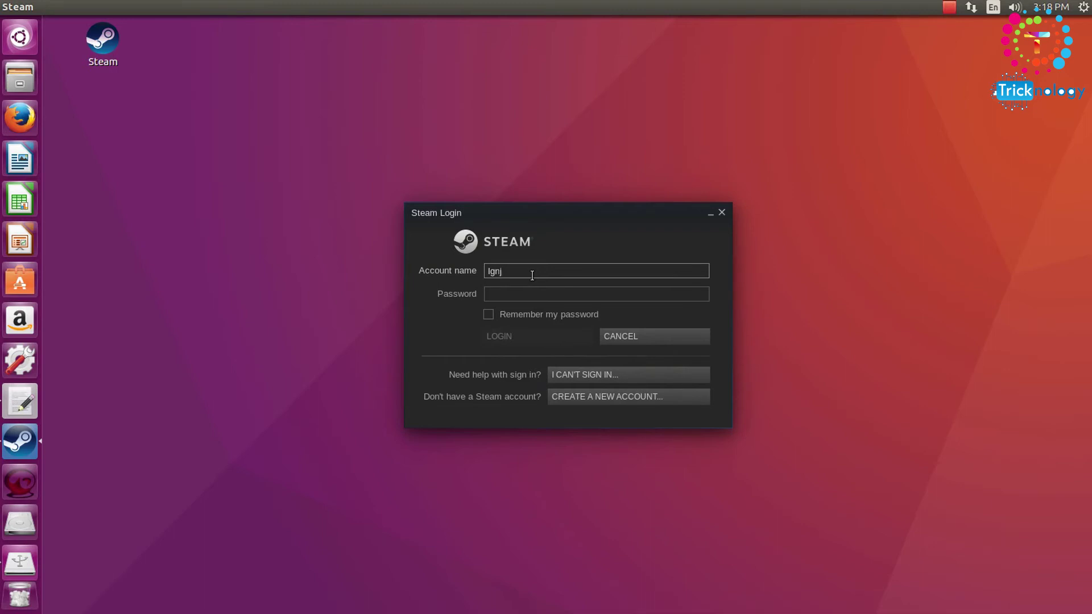
type("lgnj")
key("Tab")
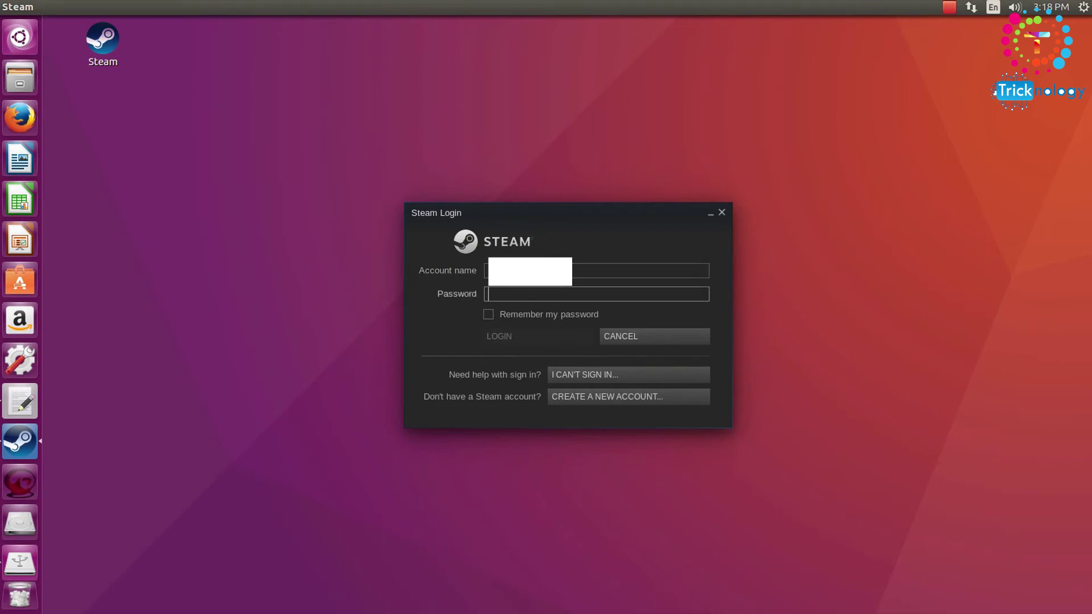
type("•••••••••")
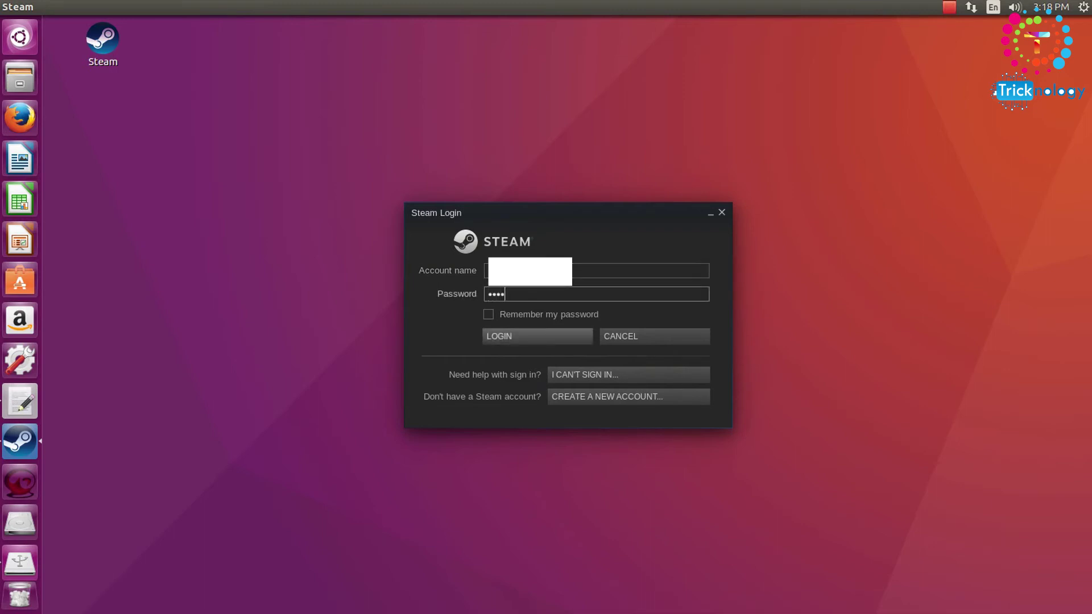
type("••••••")
key("Return")
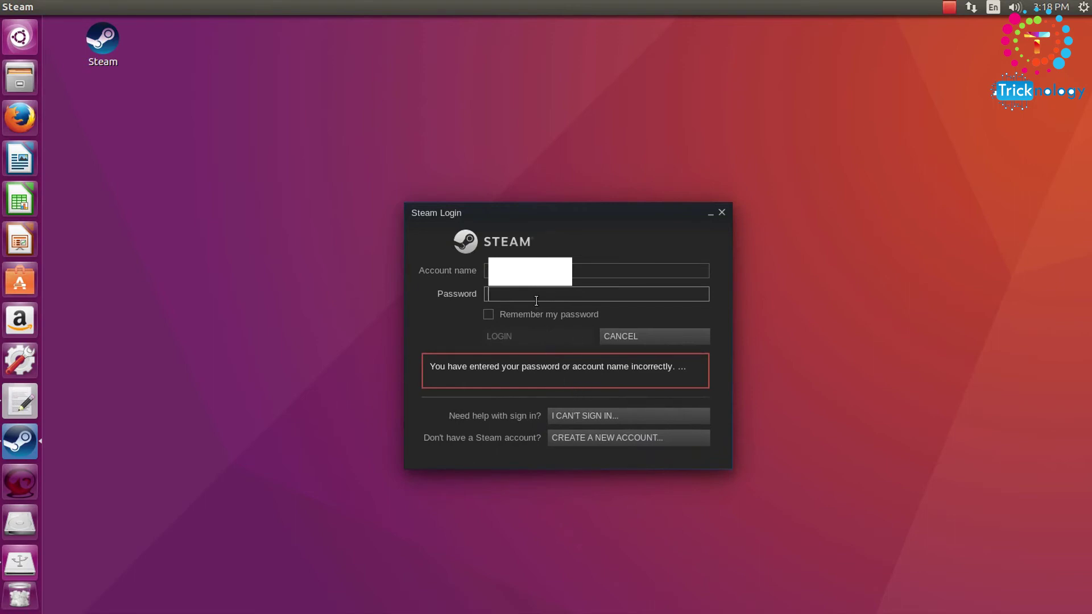
Re-enter the account password and confirm the Steam Guard code to finish logging in
type("••••")
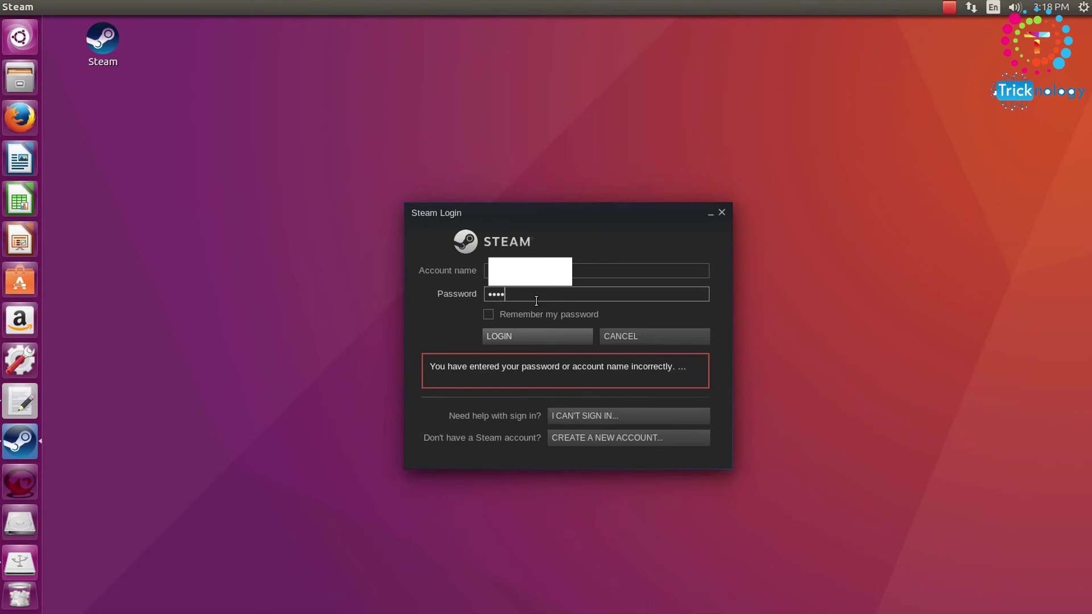
type("•••••••••")
key("Return")
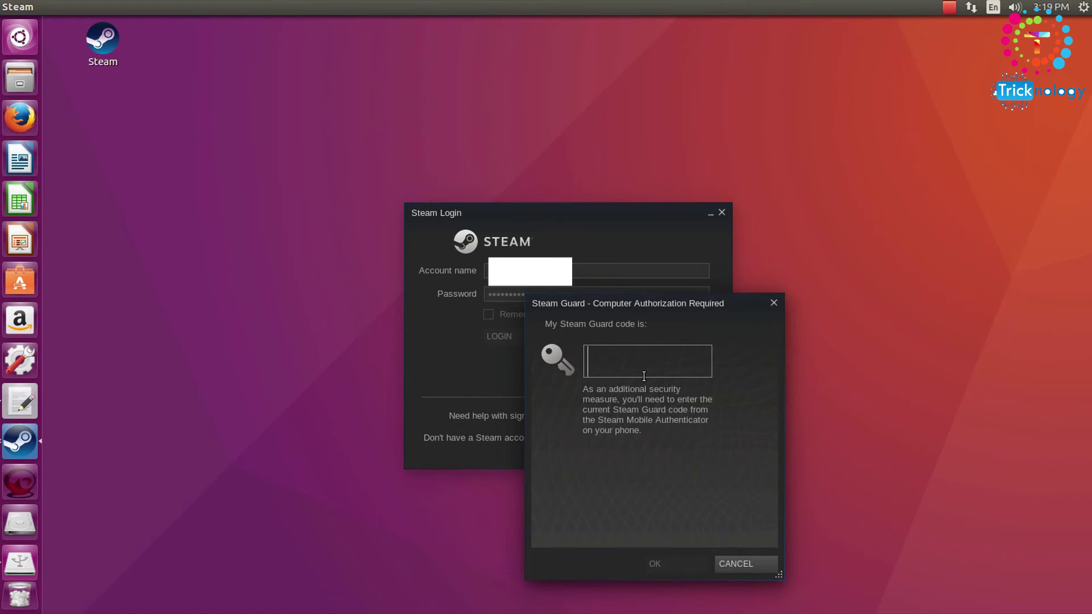
type("5")
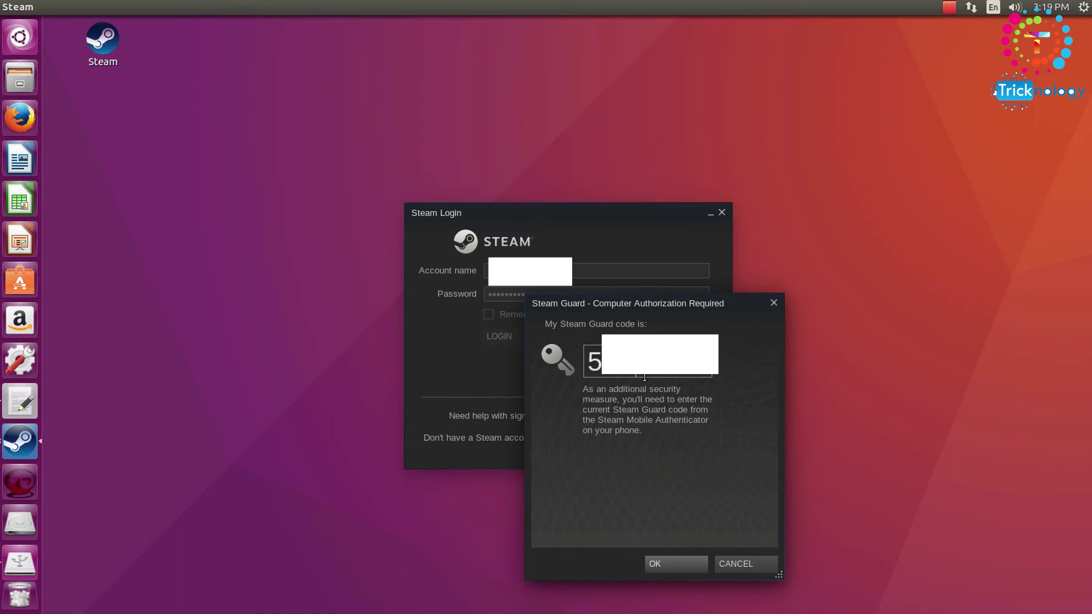
key("Return")
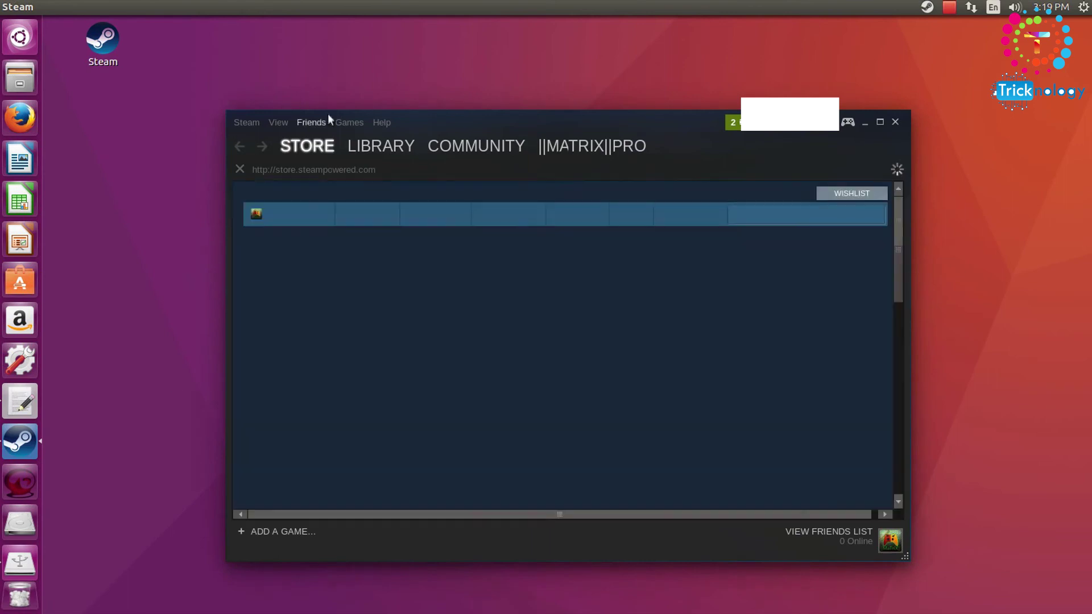
Open the games library on Counter-Strike and dismiss the In-Home Streaming introduction
left_click(348, 123)
left_click(352, 146)
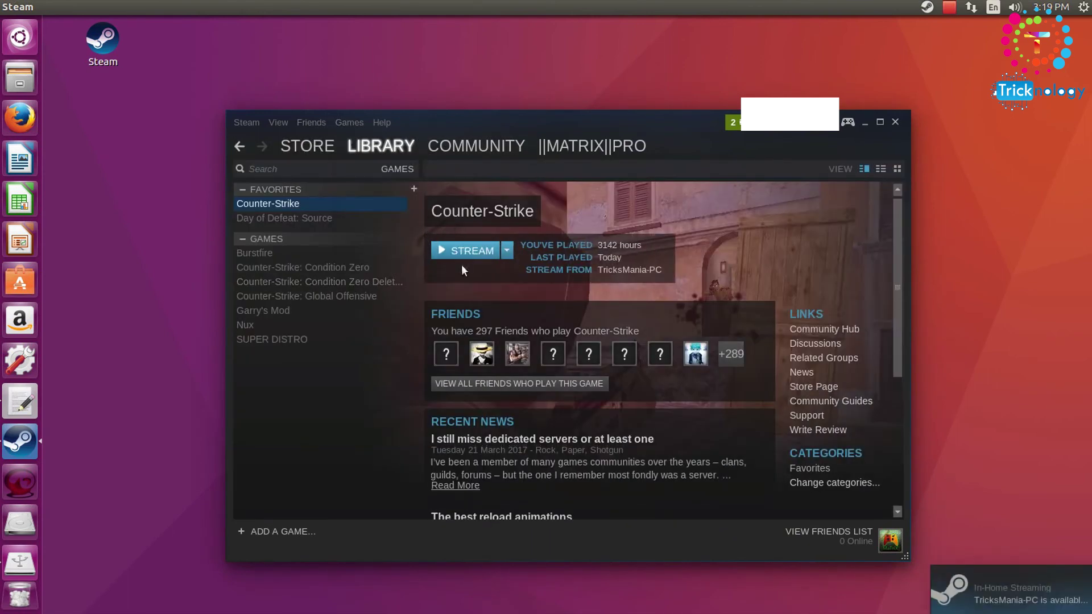
left_click(468, 252)
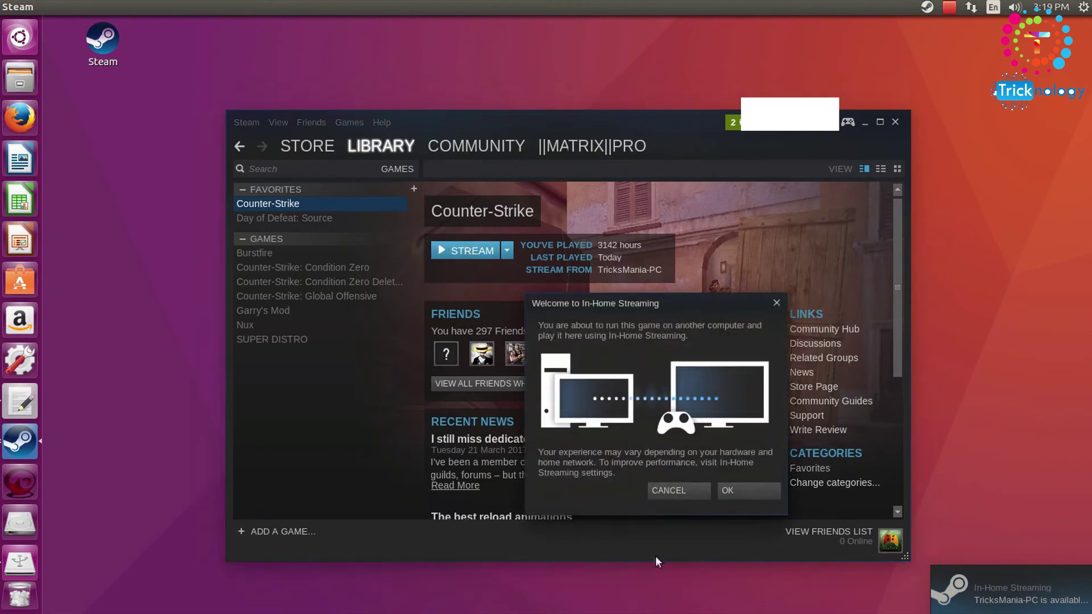
left_click(750, 493)
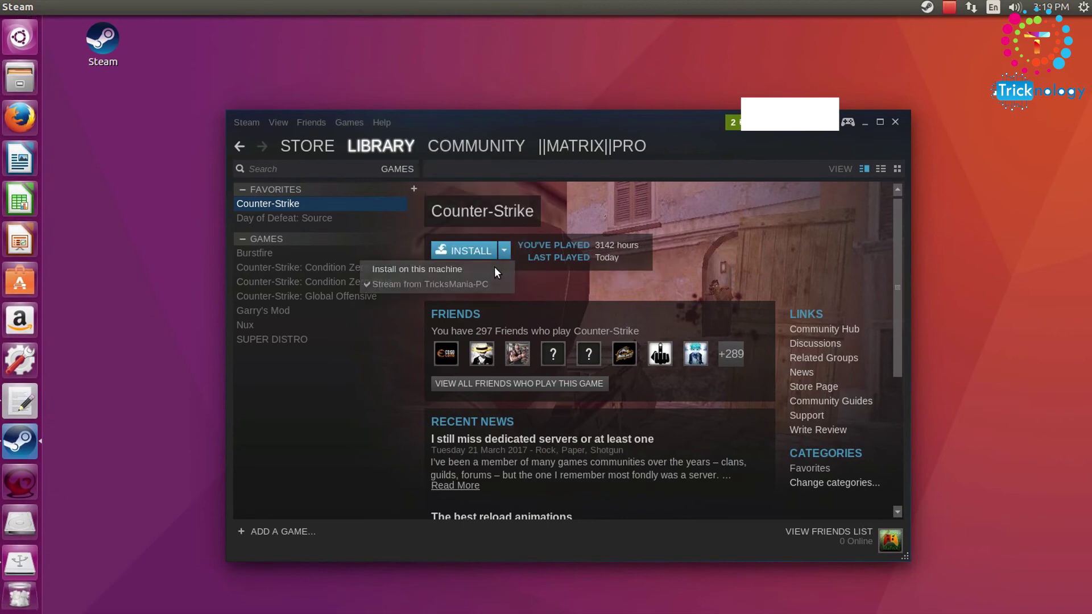
Install Counter-Strike on this machine and launch it
left_click(455, 254)
left_click(622, 436)
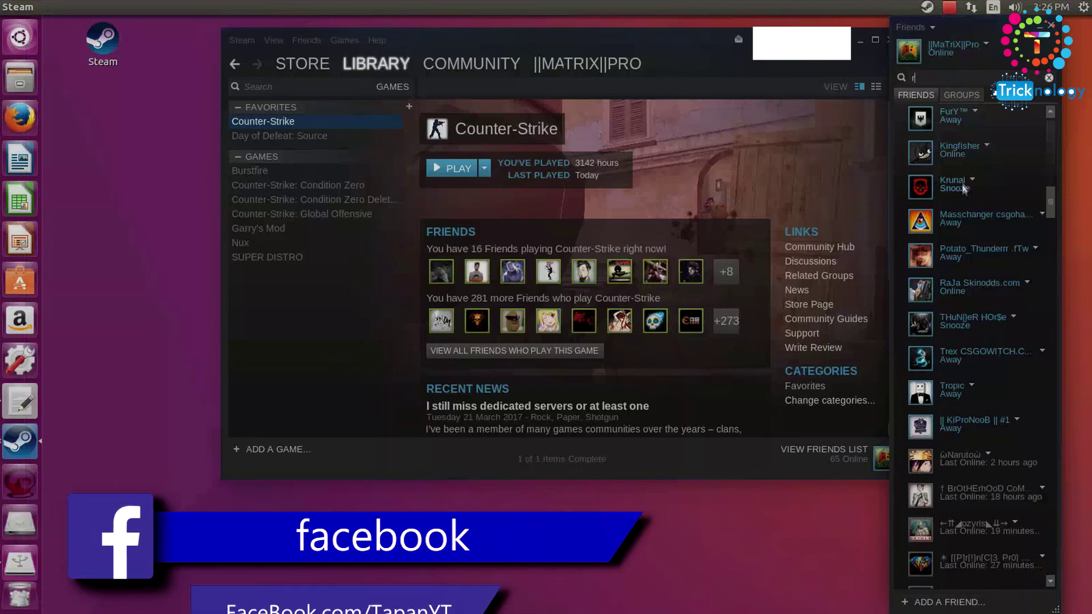
scroll(1039, 279, "up", 10)
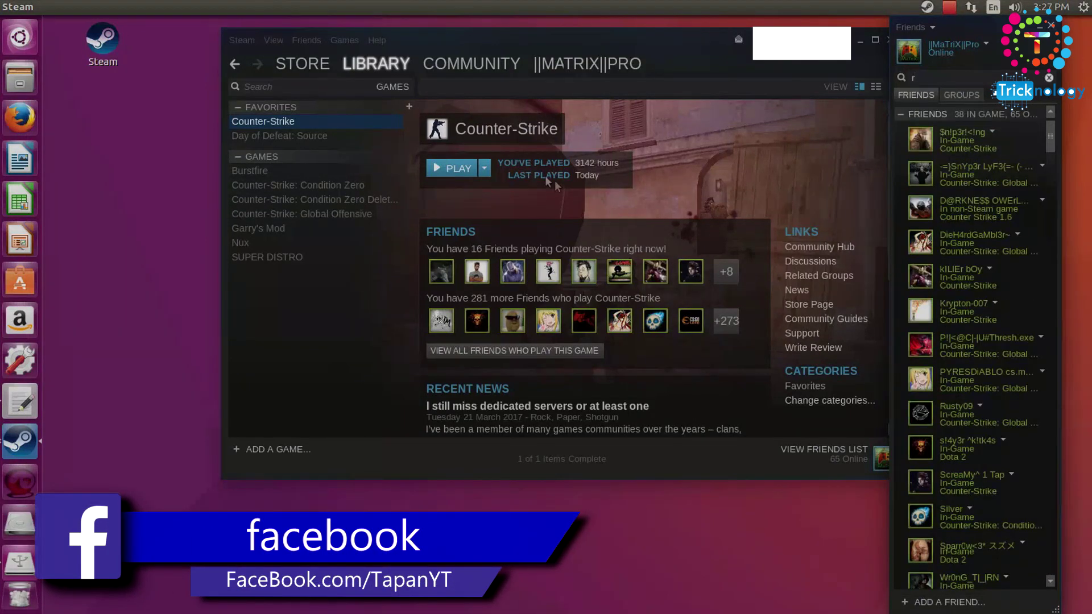
left_click(463, 172)
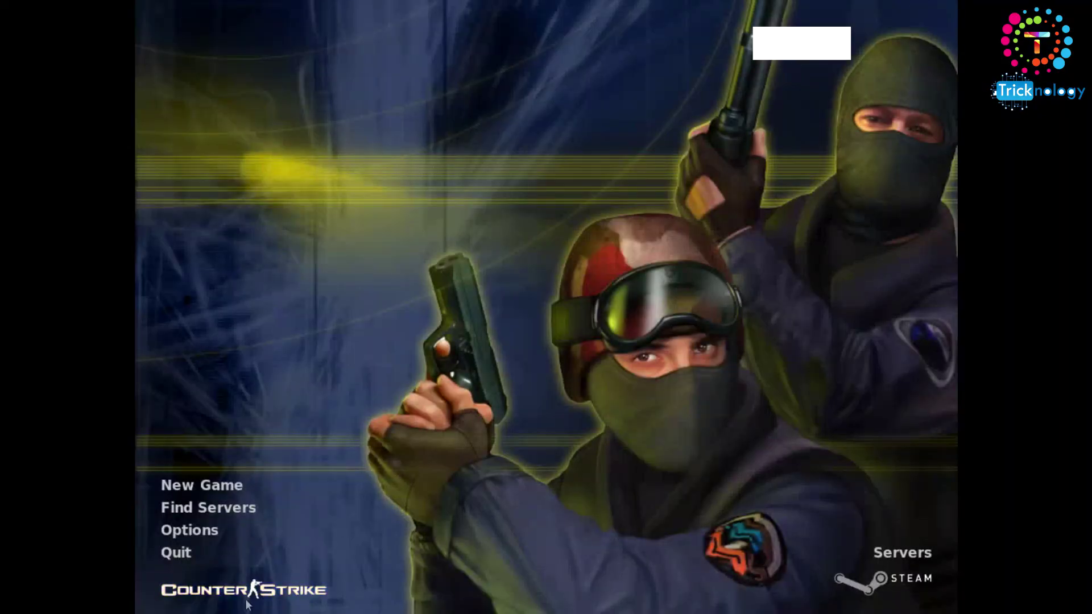
Set the video options to Widescreen display mode at 1600 x 900 resolution
left_click(234, 533)
left_click(606, 180)
left_click(482, 285)
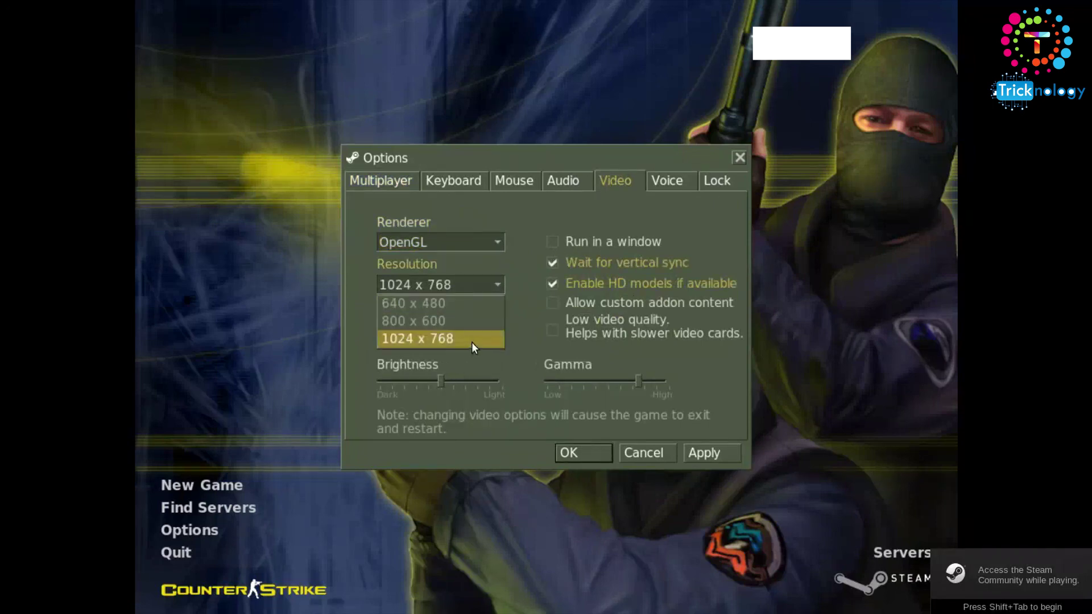
left_click(472, 343)
left_click(469, 332)
left_click(454, 371)
left_click(484, 291)
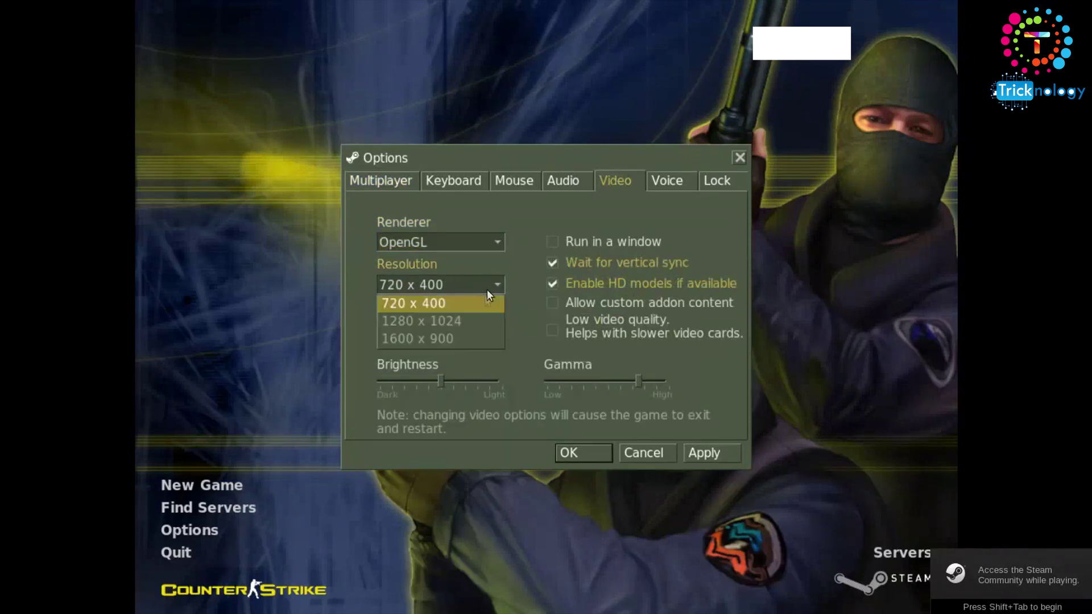
left_click(444, 339)
left_click(729, 452)
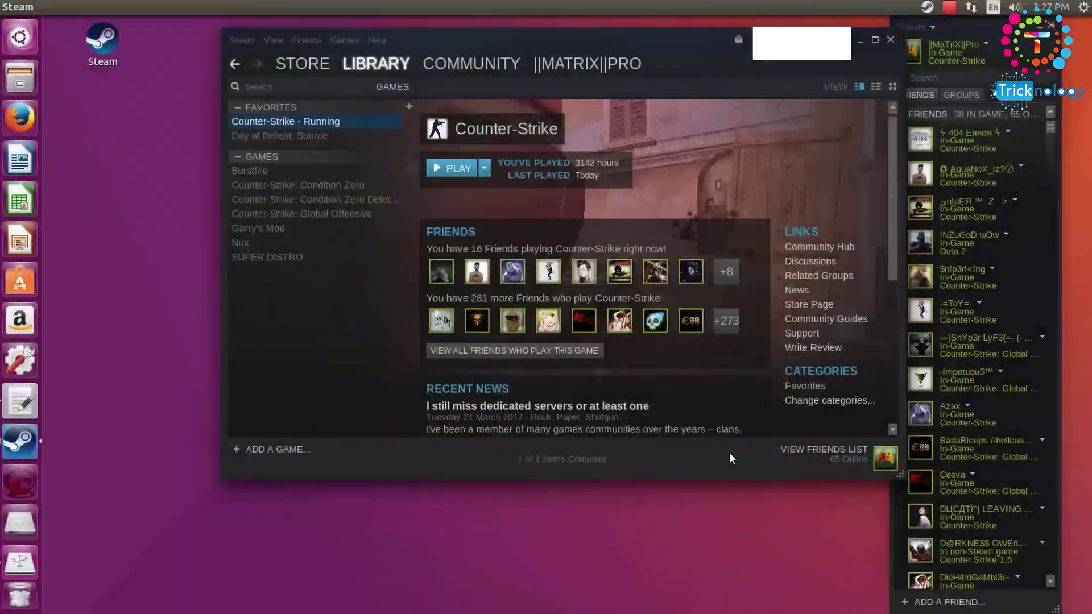
Open the server browser on the Favorites list
left_click(59, 523)
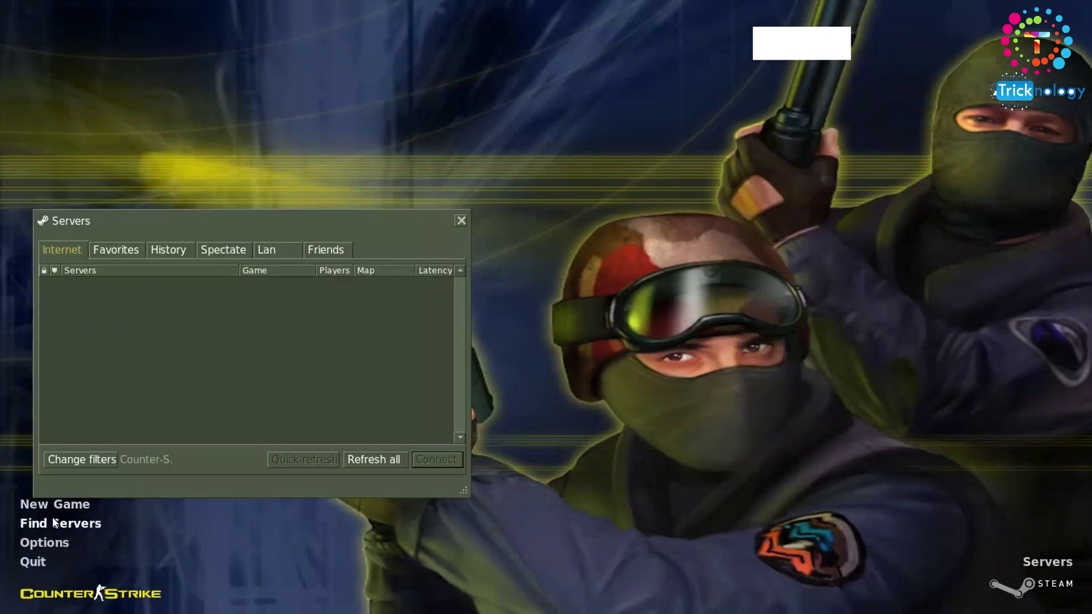
left_click(104, 251)
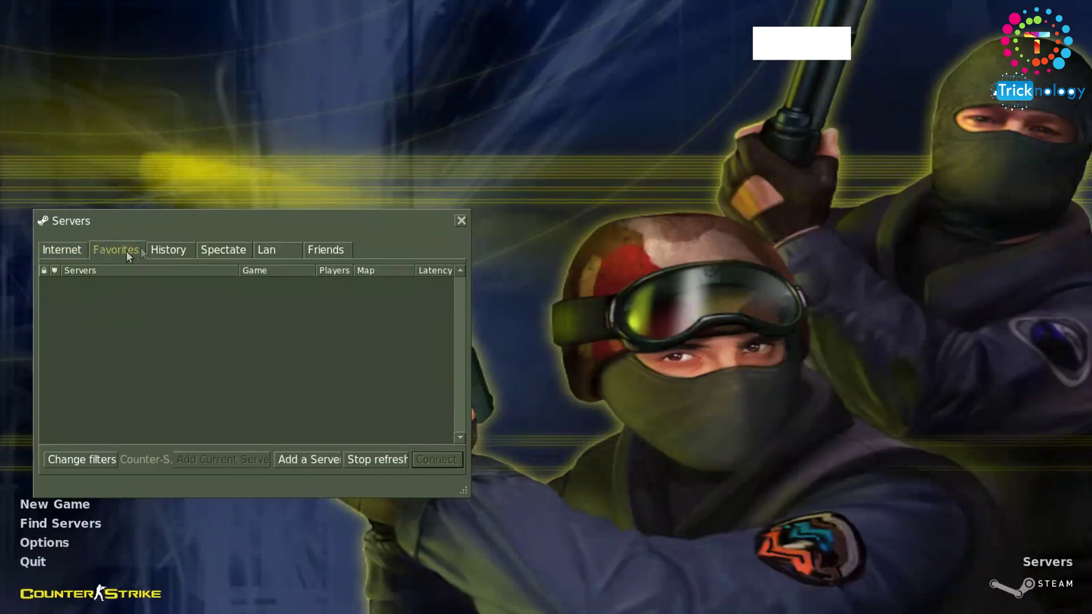
left_click(153, 251)
left_click(117, 245)
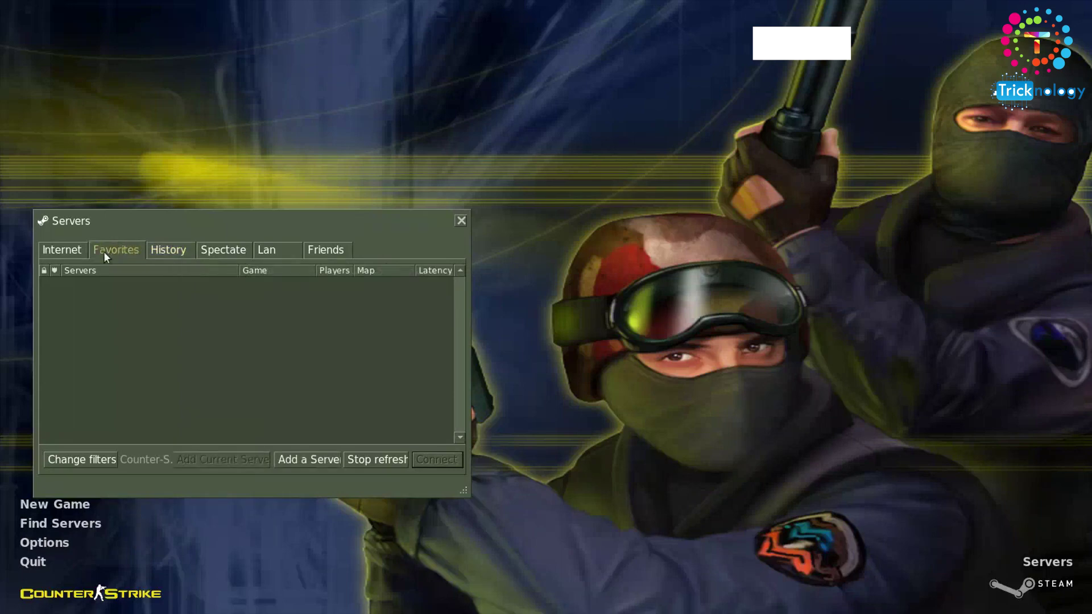